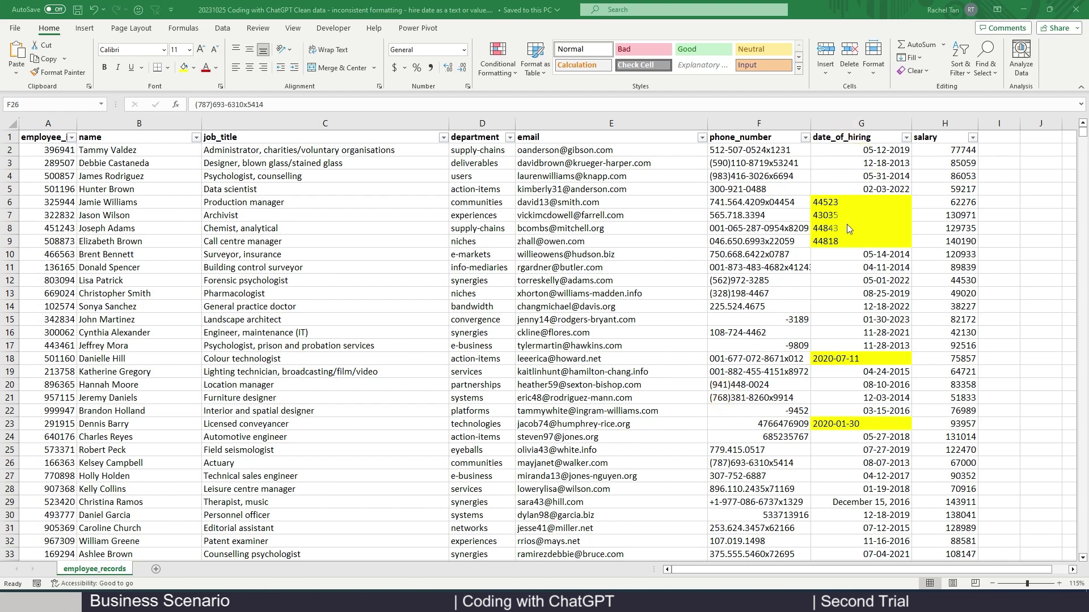
Step: Inspect the stored hire-date values in G3, G4, G5 and the serial number in G7
left_click(860, 164)
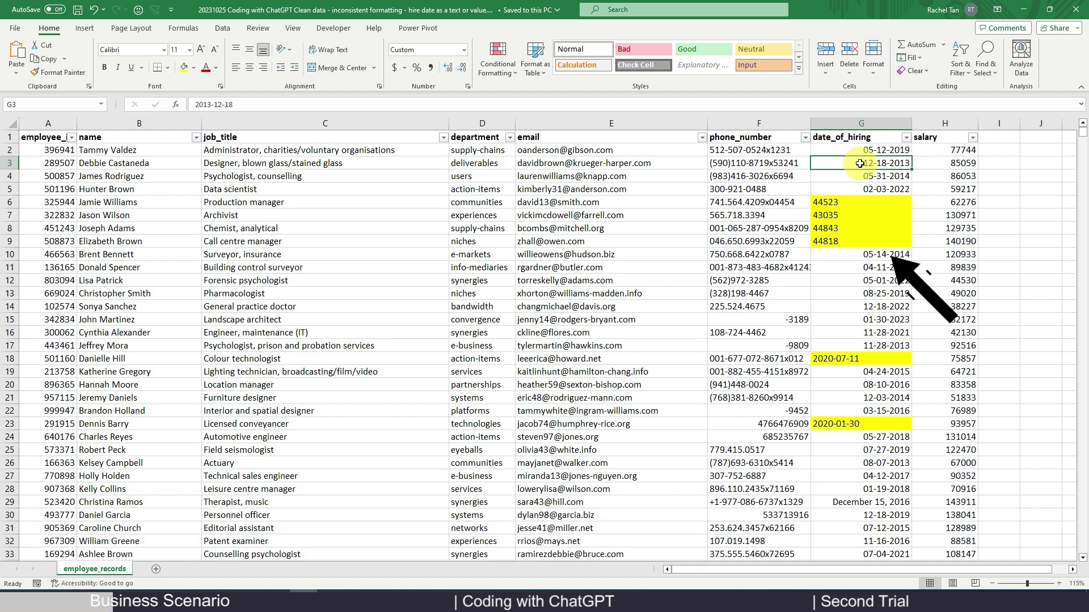
left_click(854, 217)
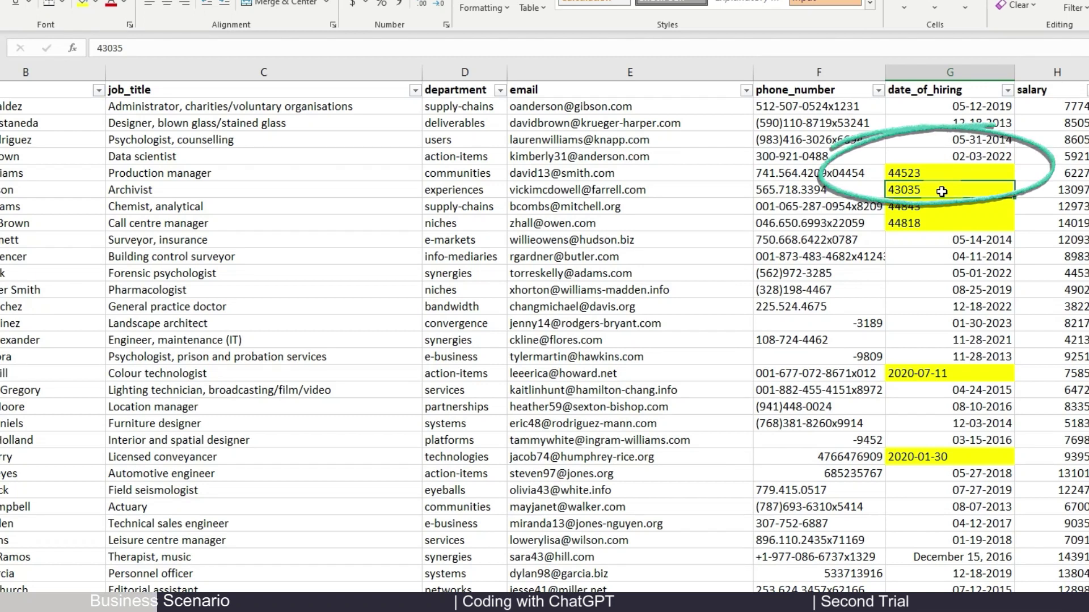
left_click(967, 156)
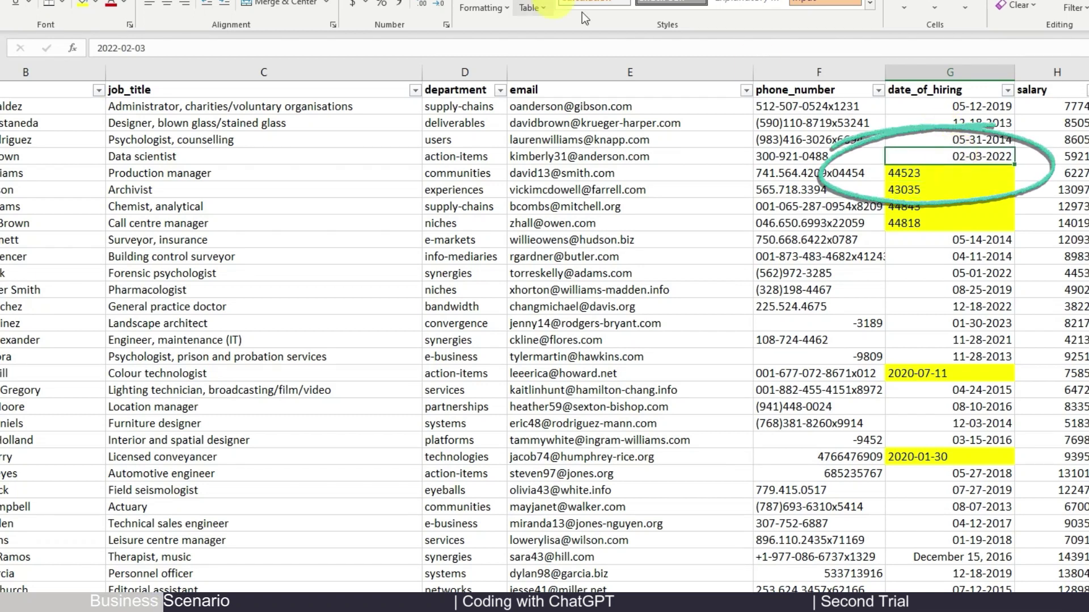
left_click(916, 127)
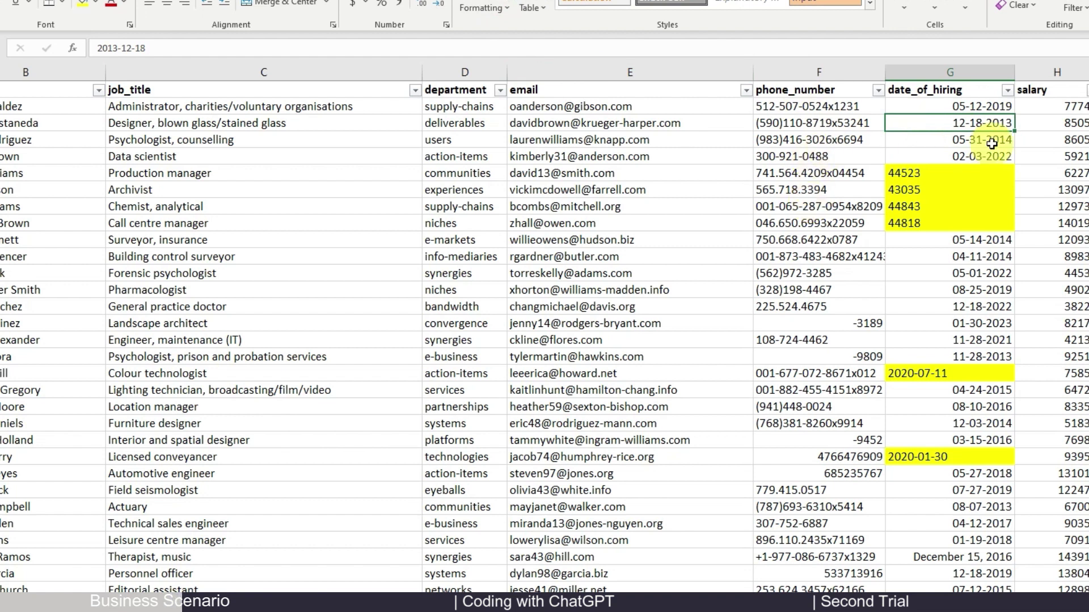
left_click(967, 190)
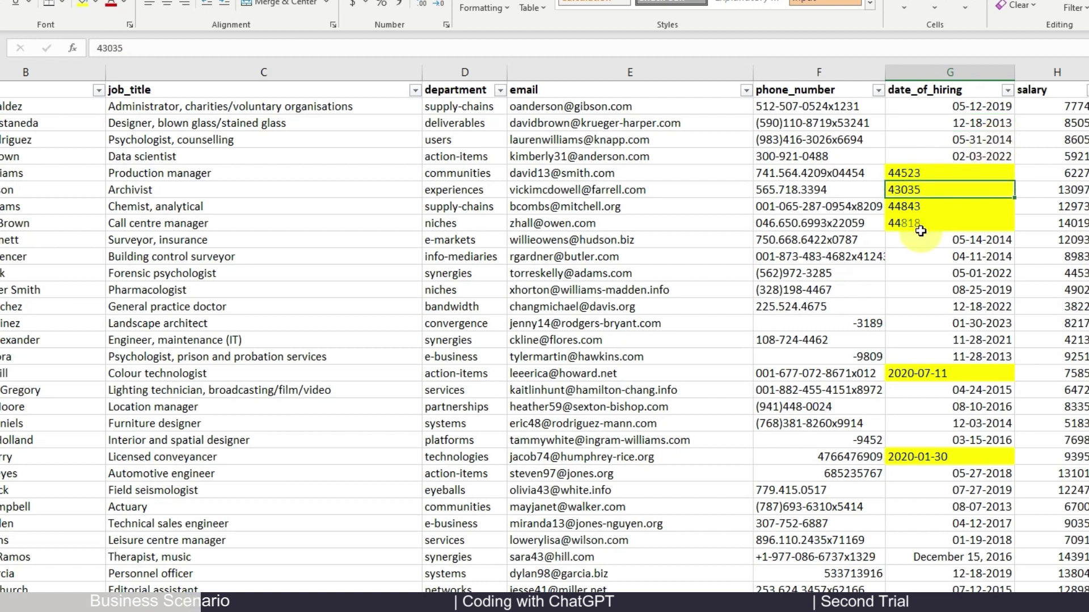
left_click(948, 139)
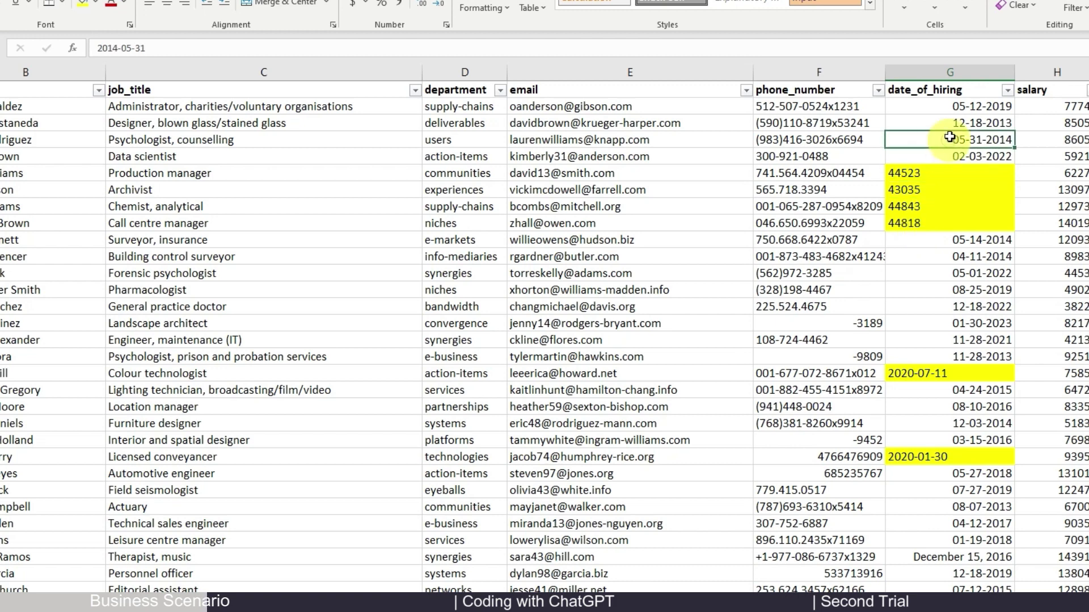
Step: Show the serial-number dates G6:G9 as Short Date, then revert them to Text
left_click(891, 174)
left_click_drag(927, 177, 920, 224)
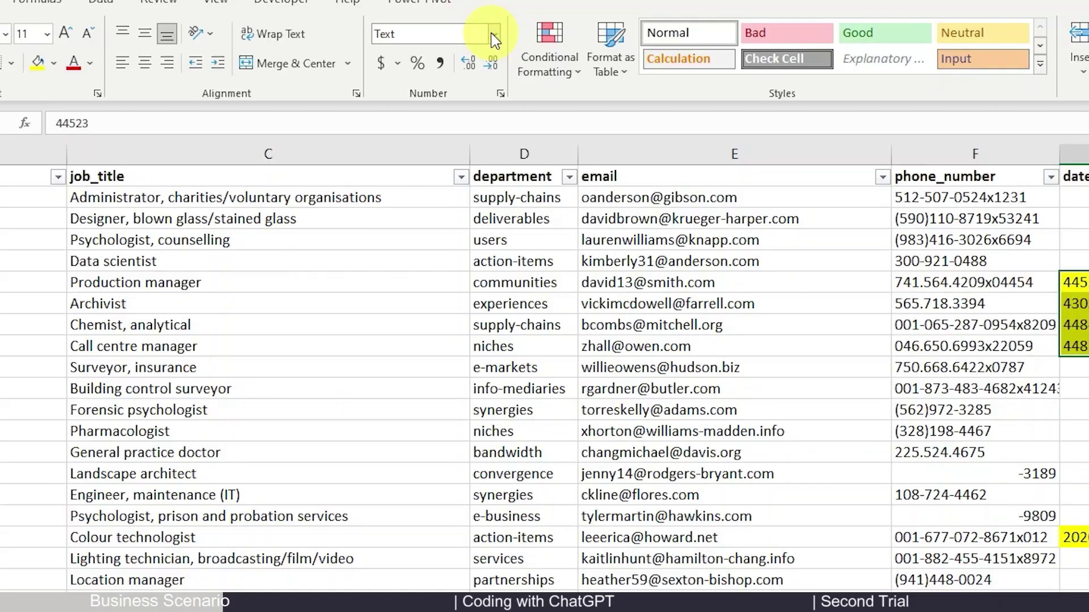
left_click(462, 46)
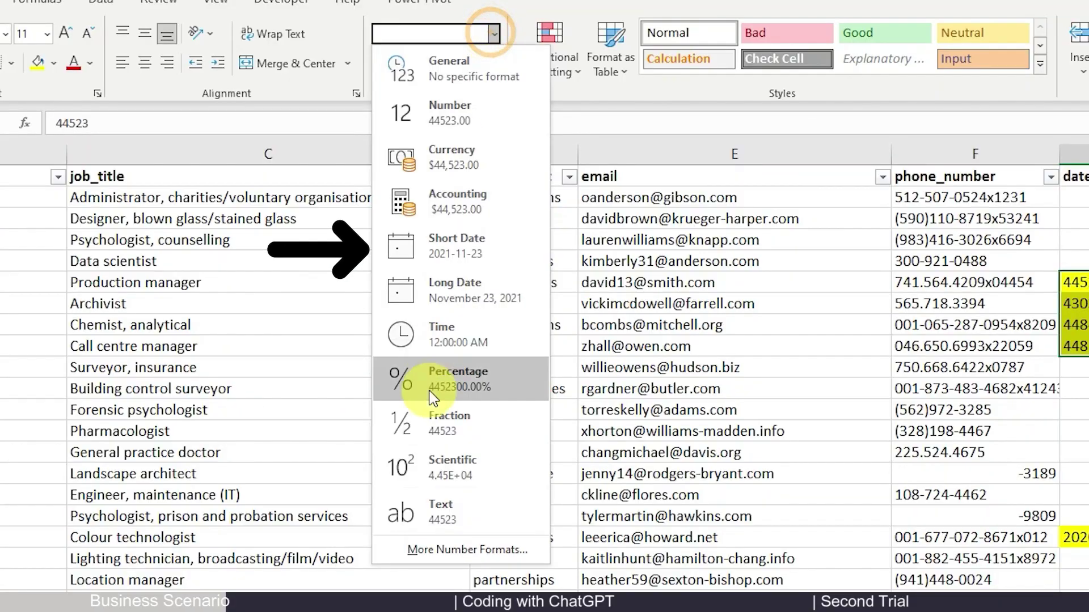
left_click(451, 254)
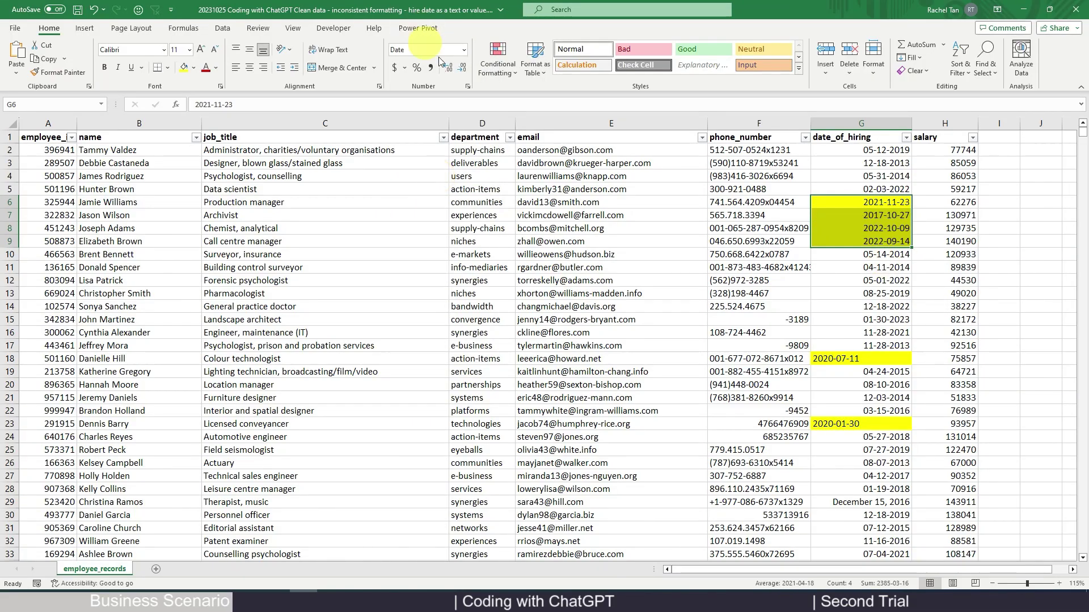
left_click(465, 50)
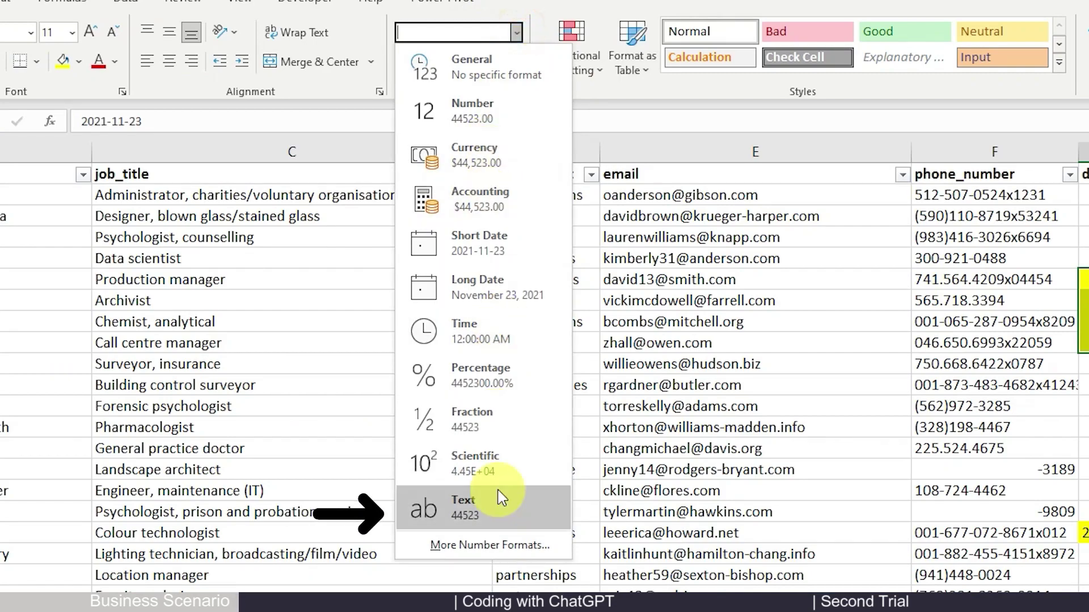
left_click(498, 501)
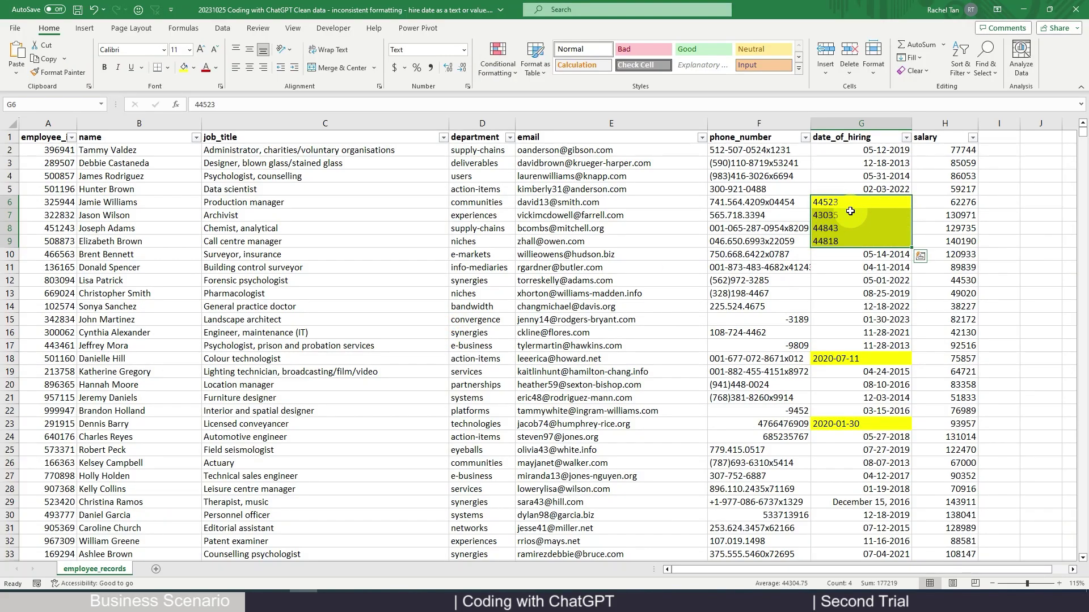
Step: Check the text-stored dates in G18 and G23, revealing G18's leading apostrophe without changing it
left_click(863, 360)
left_click(838, 425)
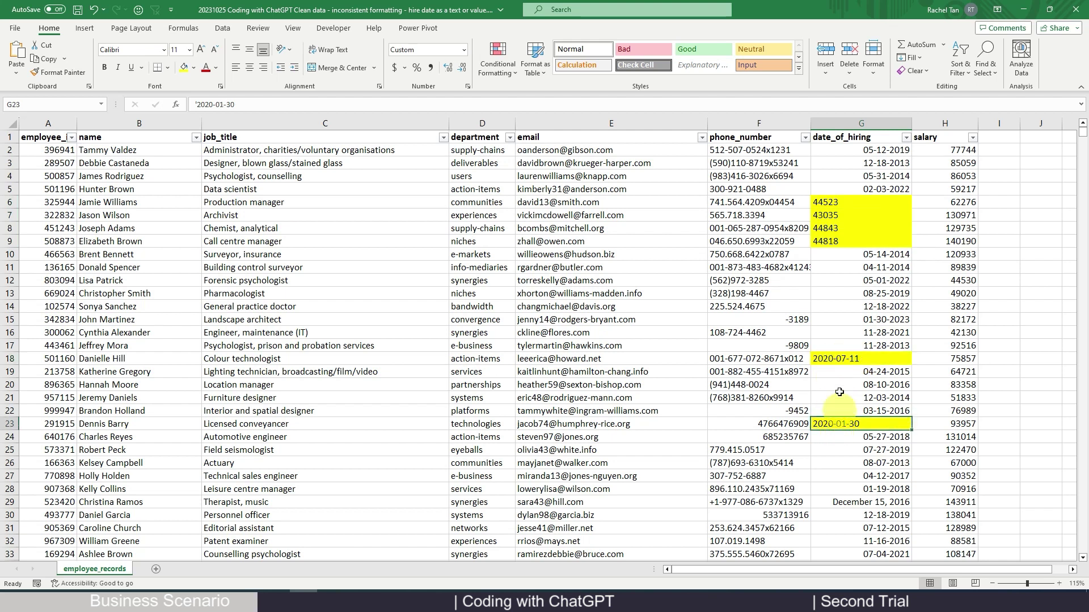
left_click(838, 360)
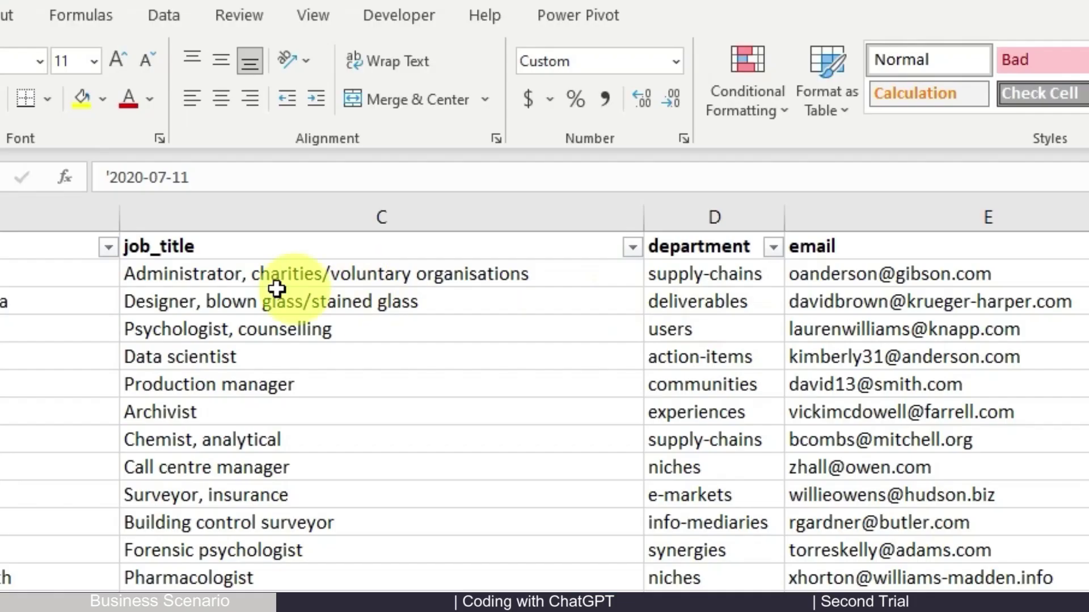
left_click(196, 105)
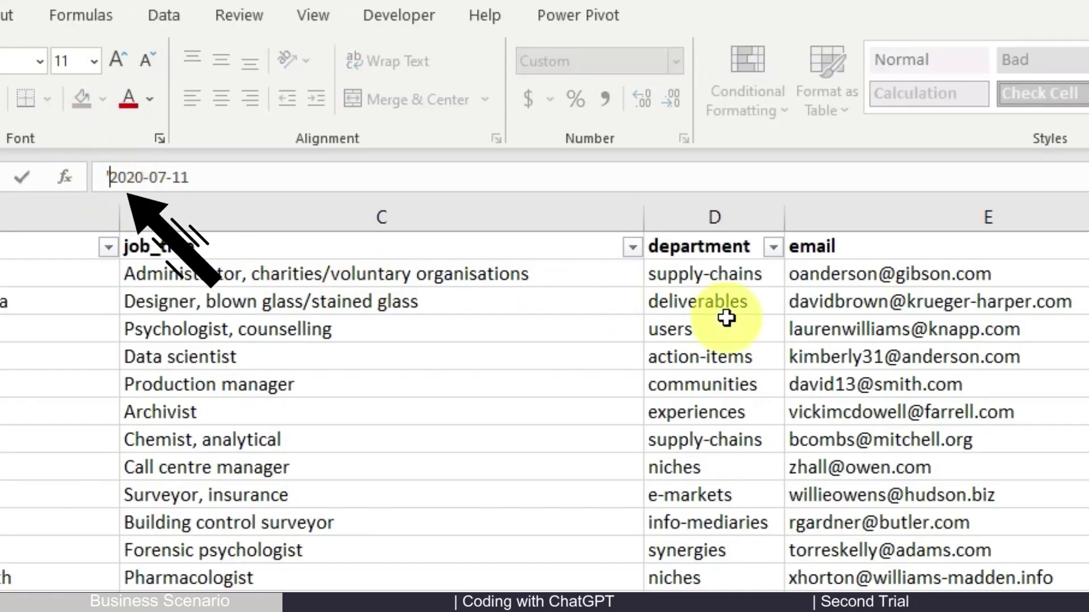
left_click(110, 177)
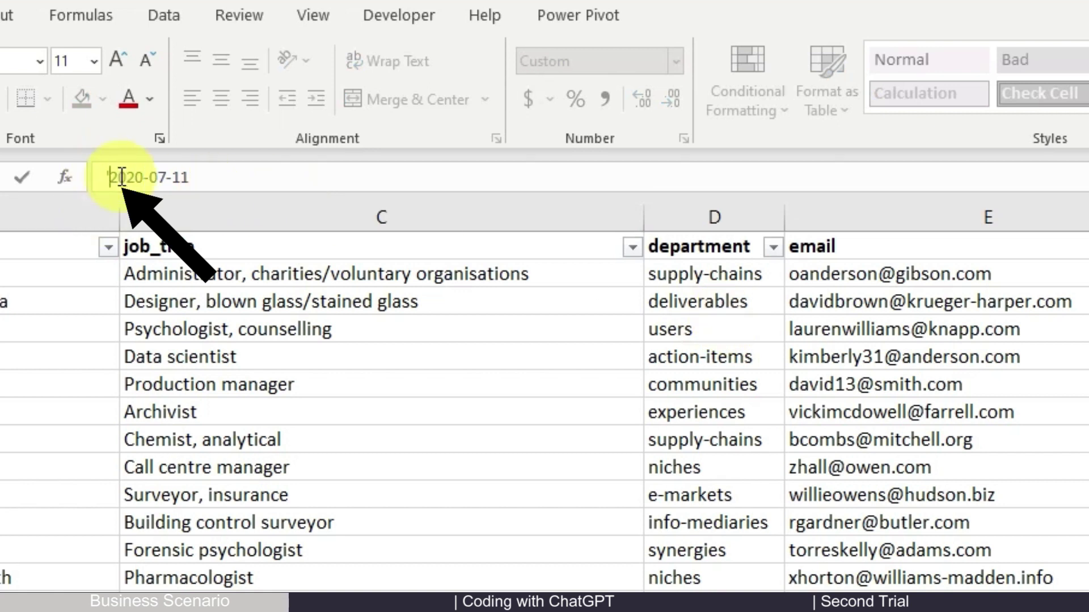
key("Return")
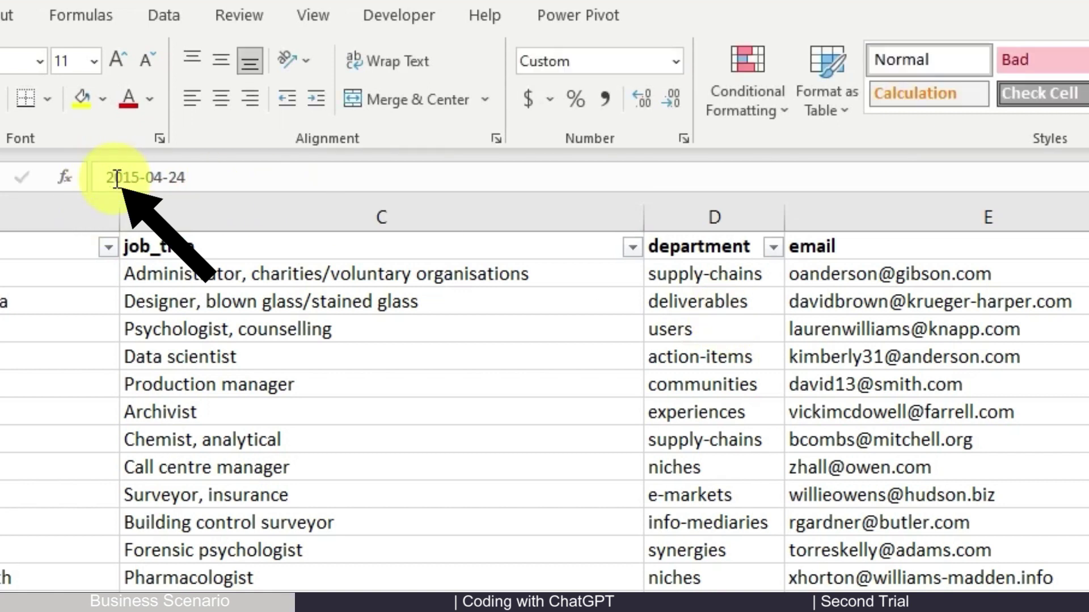
key("Up")
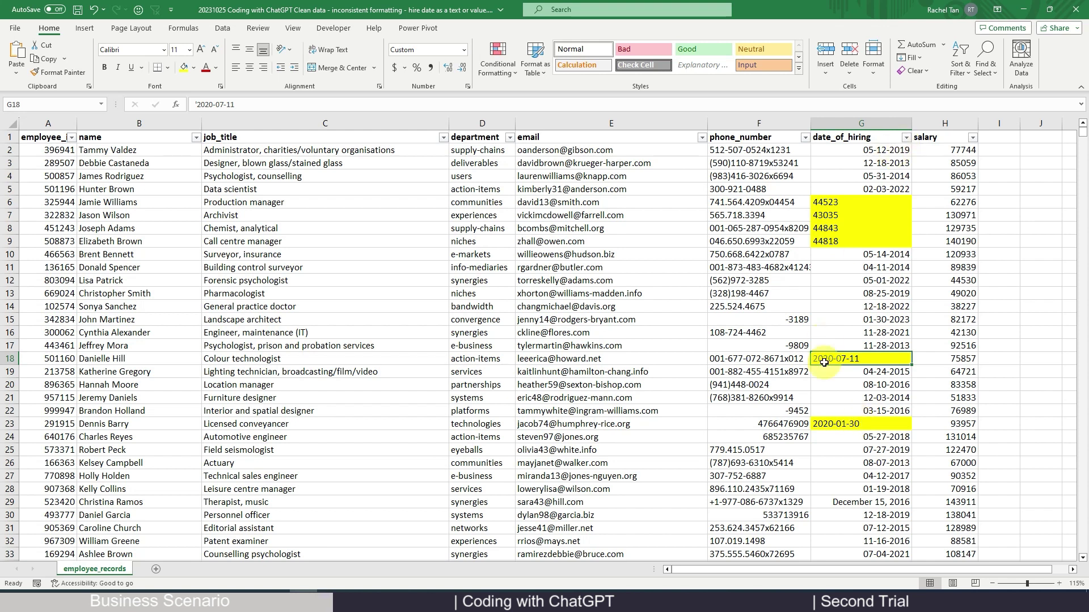
Step: Filter date_of_hiring to hire year 2020 only, then clear the filter
left_click(905, 137)
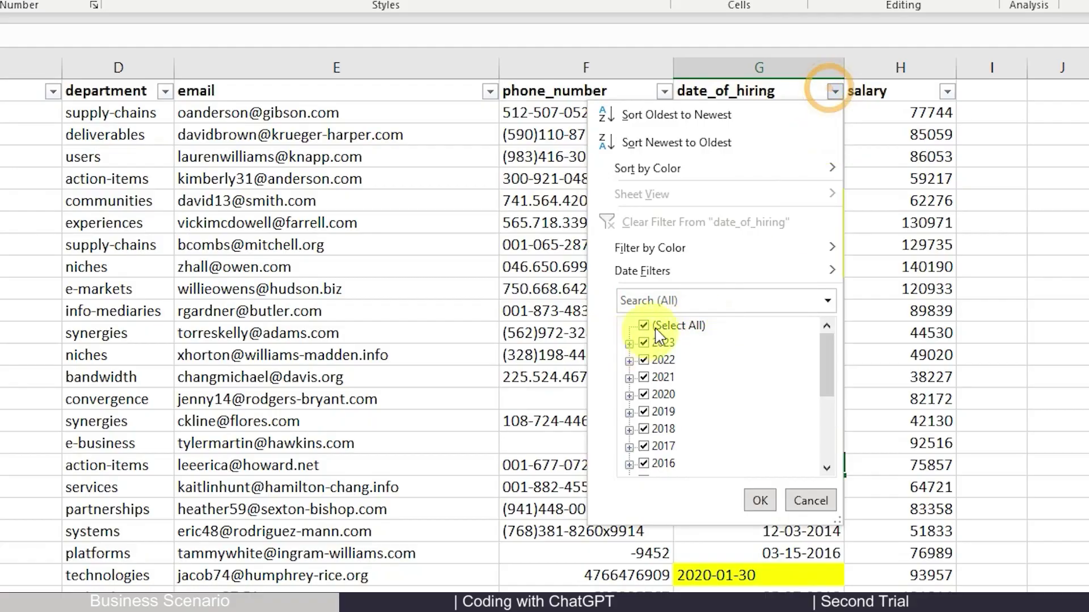
left_click(808, 276)
left_click(644, 394)
left_click(760, 501)
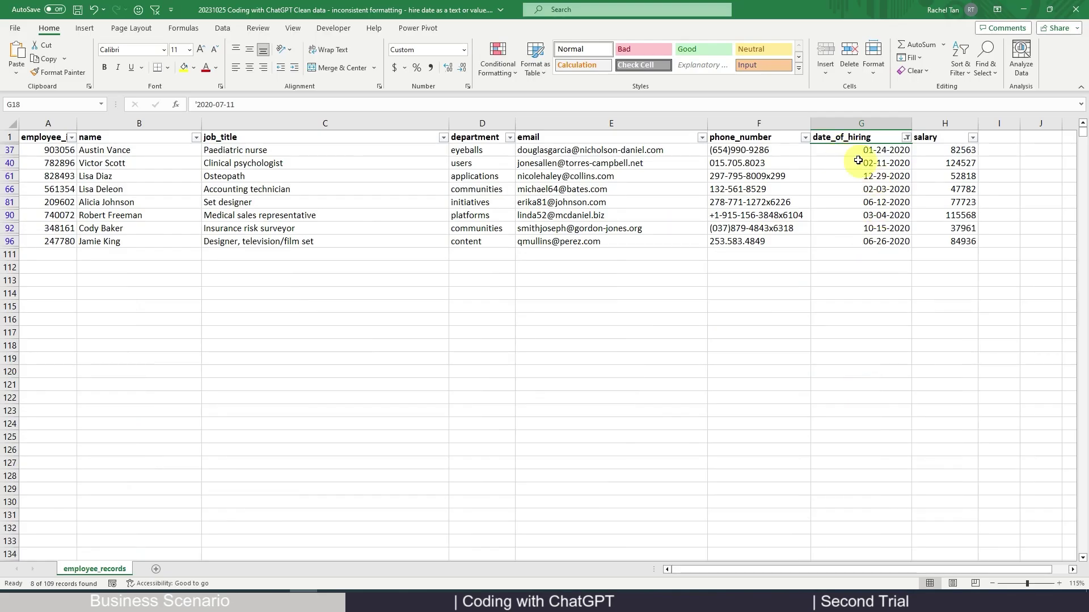
left_click(906, 138)
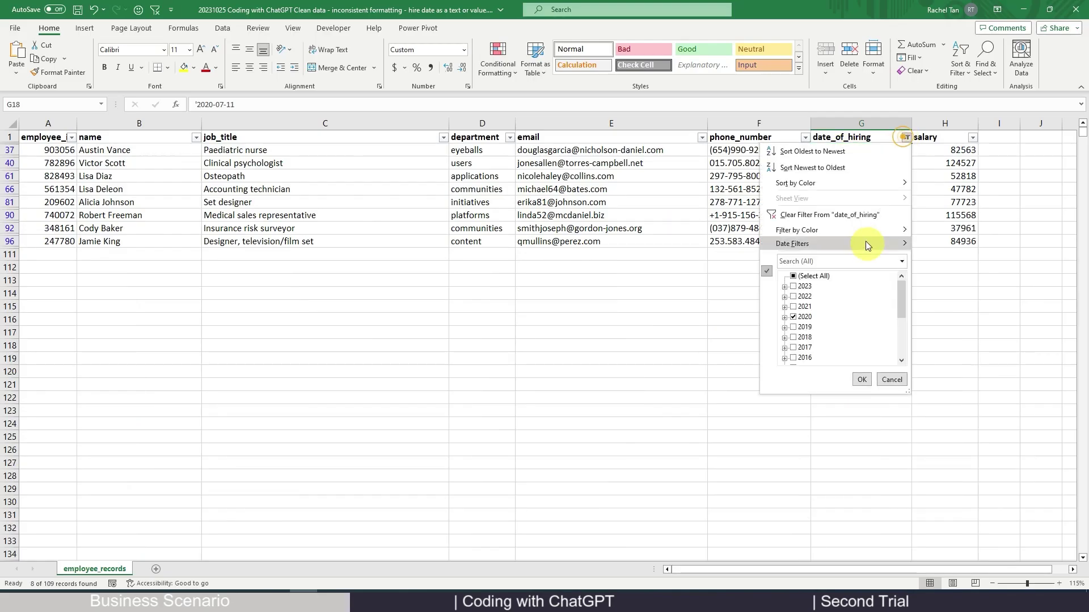
left_click(862, 210)
Step: Show G6 (44523) as a Long Date, filter to 2021 hires, then clear the filter
left_click(833, 203)
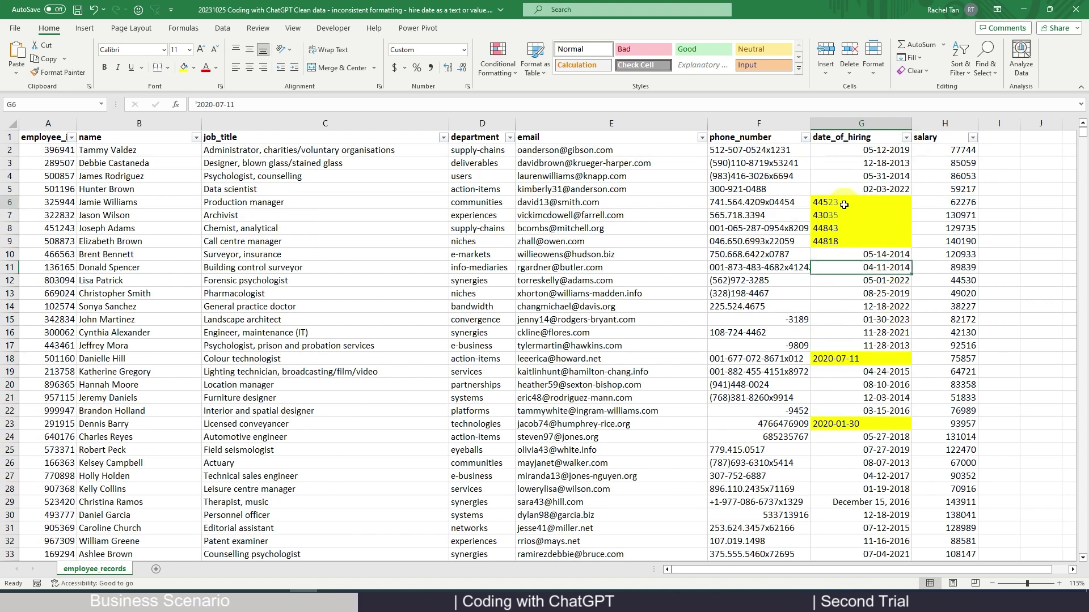
left_click(463, 50)
left_click(463, 206)
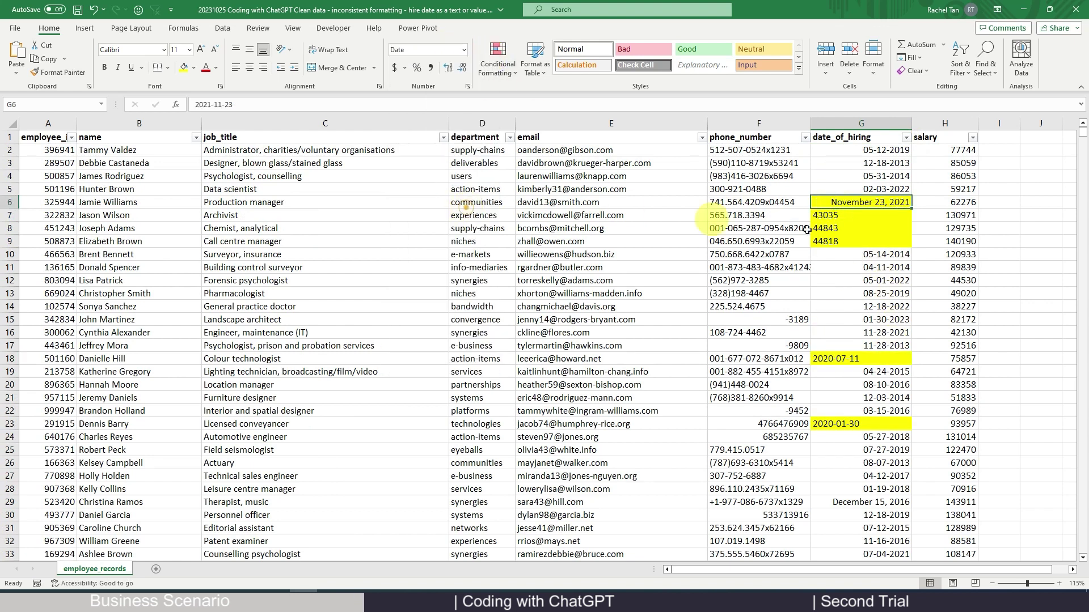
left_click(905, 138)
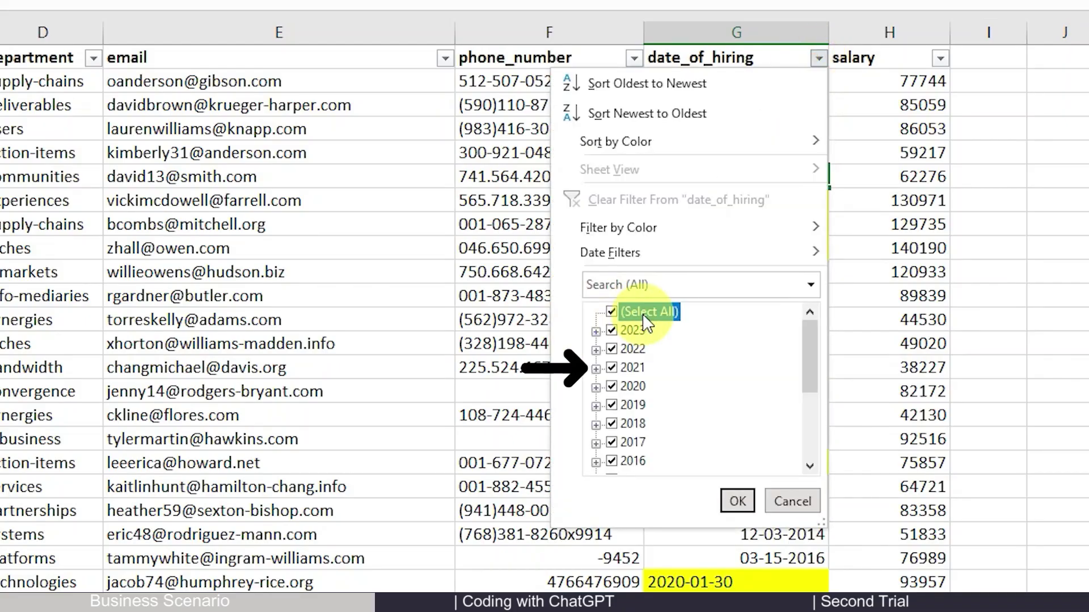
left_click(645, 320)
left_click(634, 367)
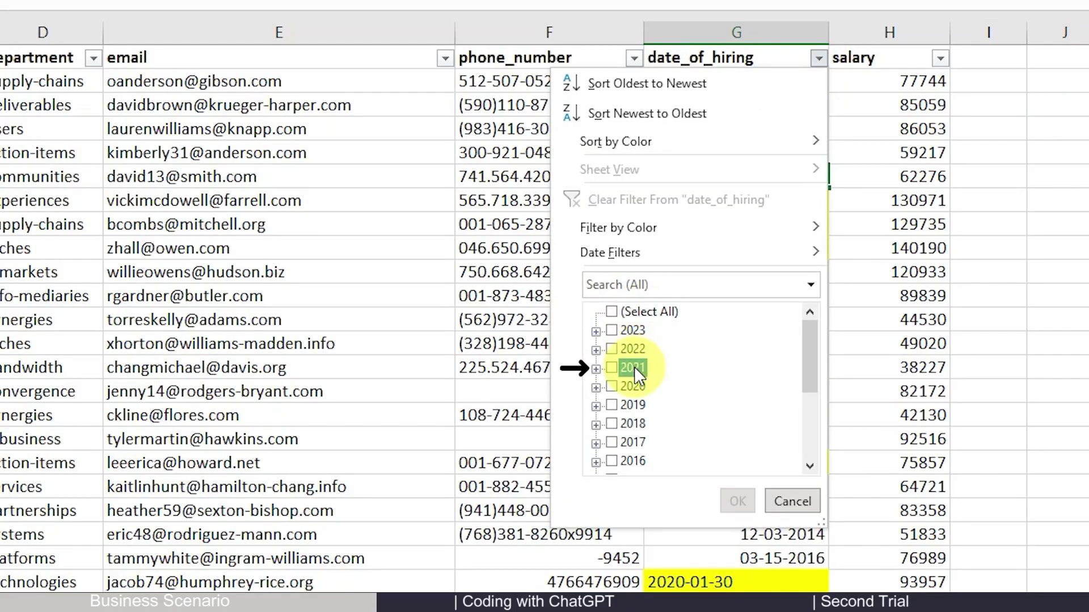
left_click(737, 501)
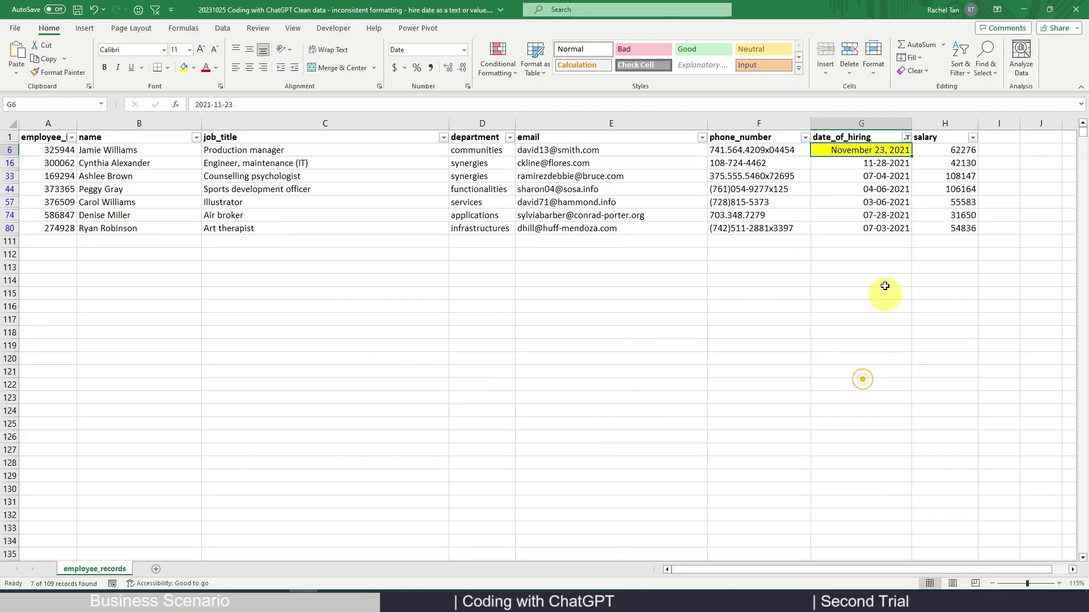
left_click(906, 138)
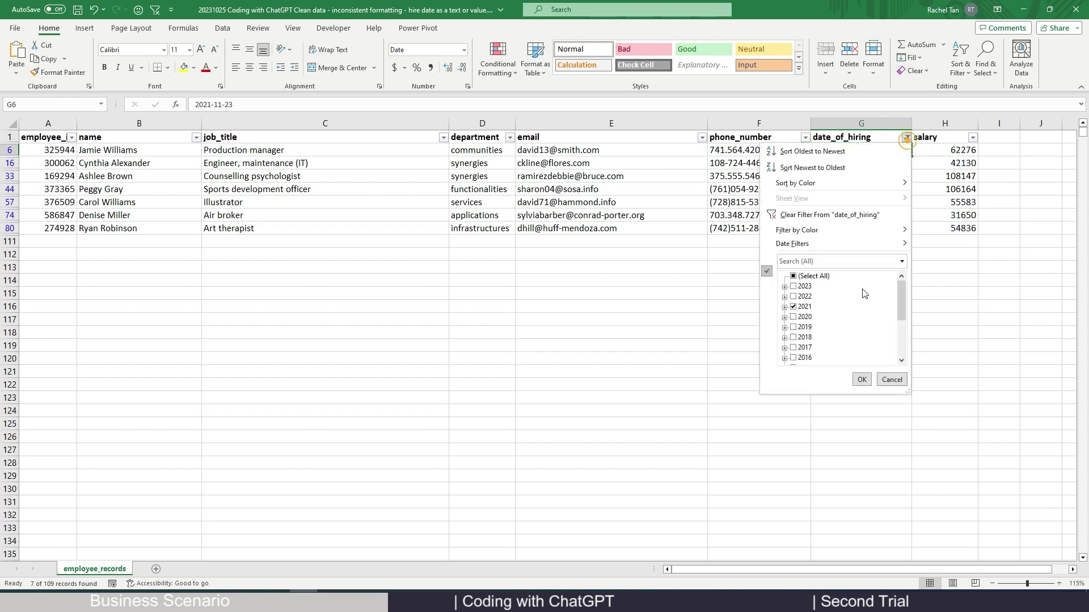
left_click(825, 216)
Step: Return G6 to Text and re-filter to 2021 to confirm G6 drops out, then clear
left_click(464, 50)
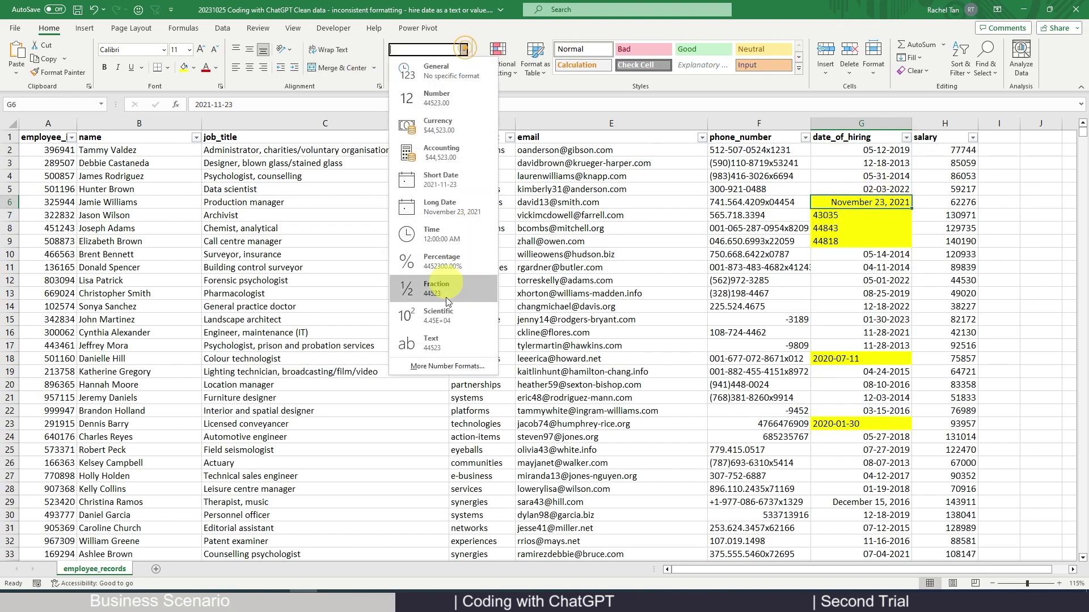
left_click(459, 354)
left_click(905, 138)
left_click(794, 276)
left_click(794, 306)
left_click(861, 379)
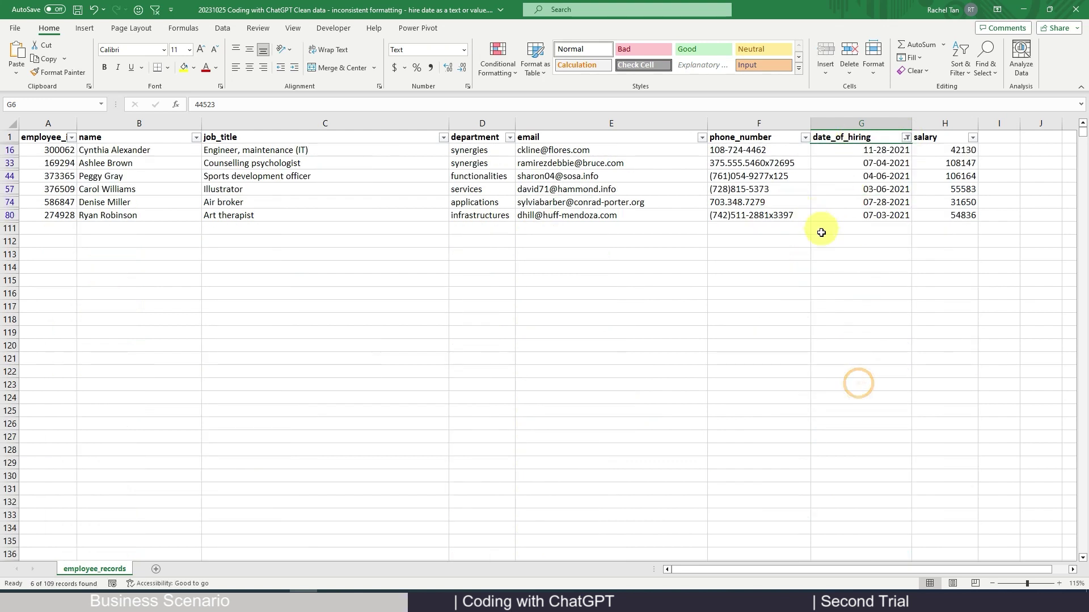
left_click(906, 138)
left_click(845, 214)
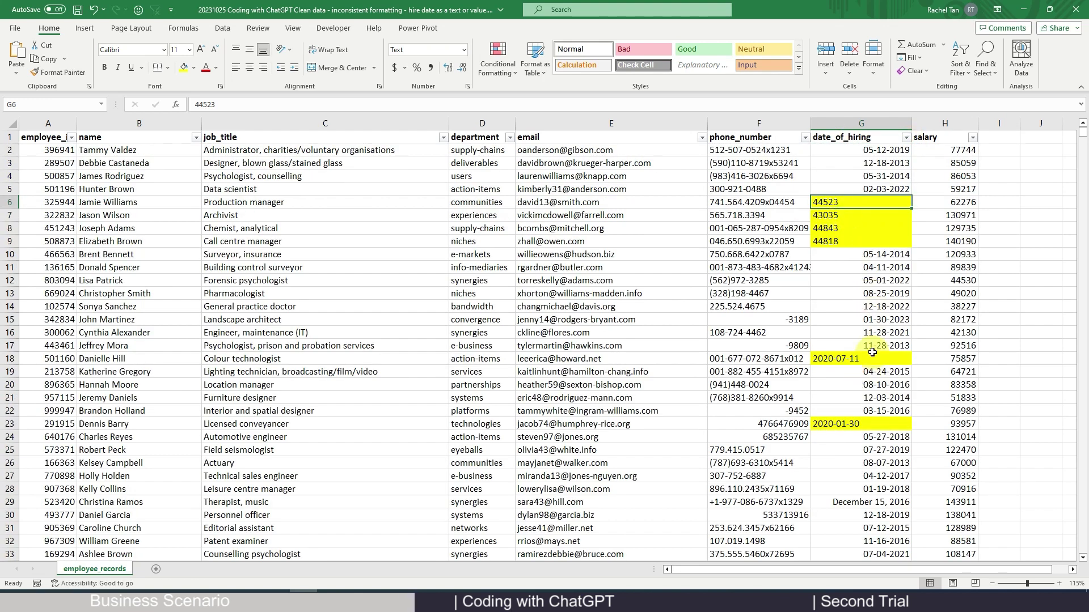
Step: Scroll down and inspect the December 15, 2016 hire date in G29
scroll(862, 340, "down", 2)
left_click(864, 428)
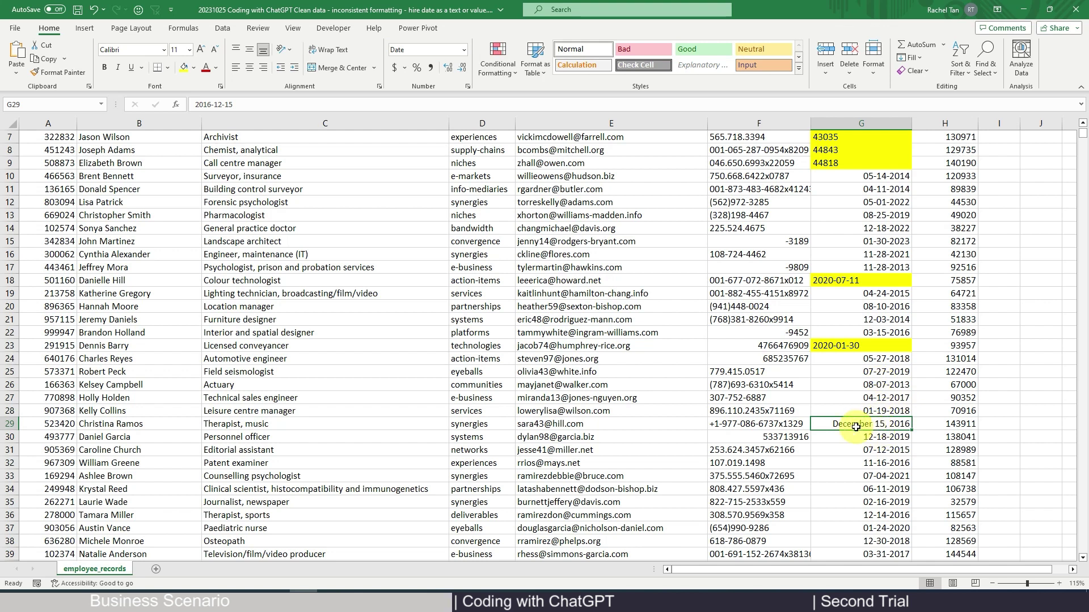
scroll(856, 426, "up", 1)
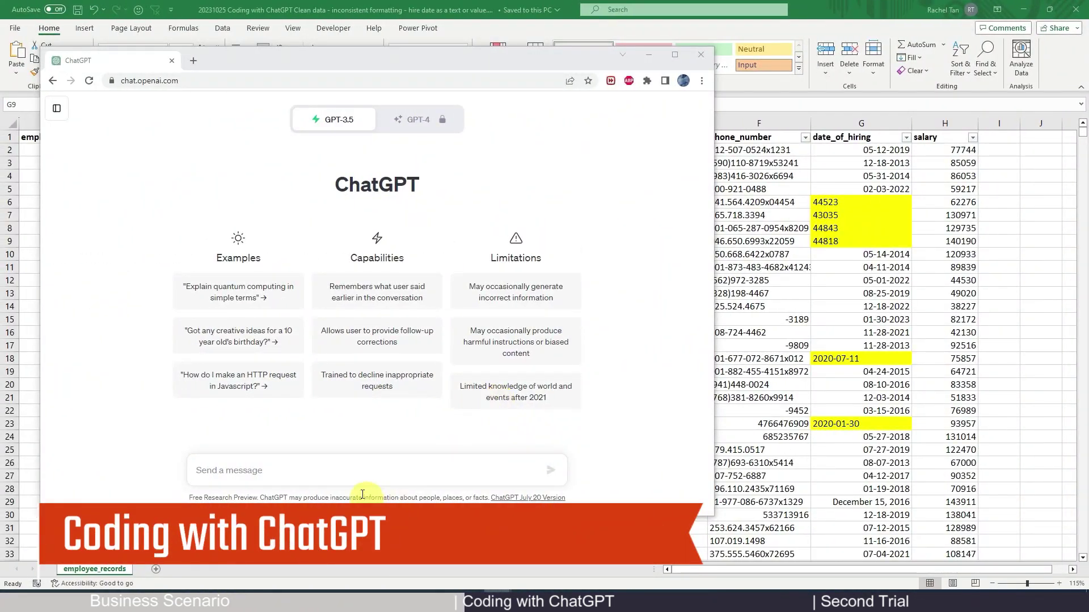
Step: Paste and send the request for VBA code converting column G to a date format
left_click(350, 474)
type("Create a VBA code that change the format of column G in sheet \"employee_records\" to Date format")
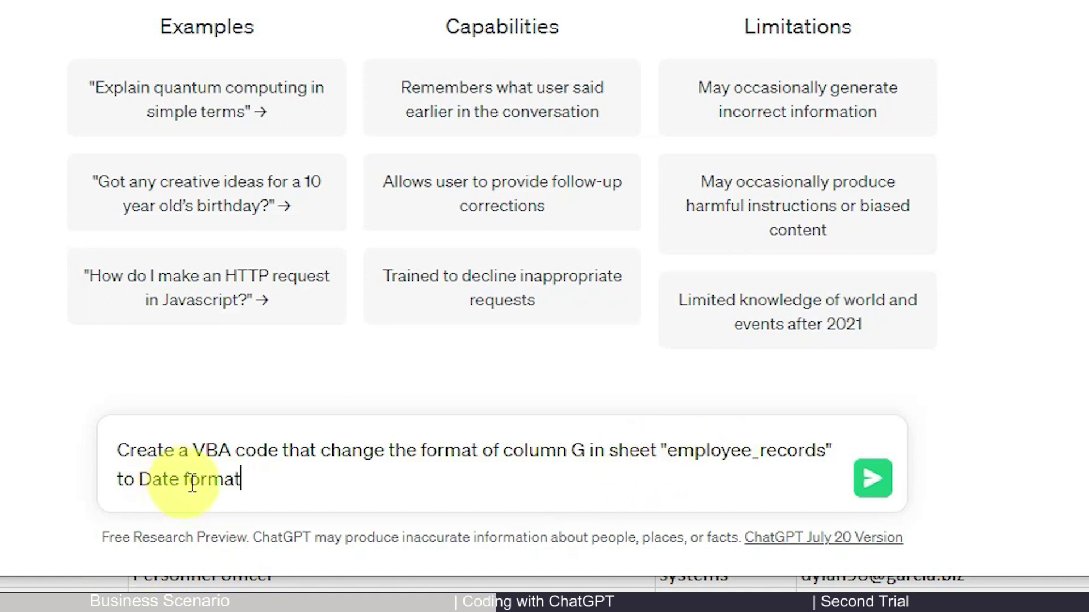
left_click(866, 491)
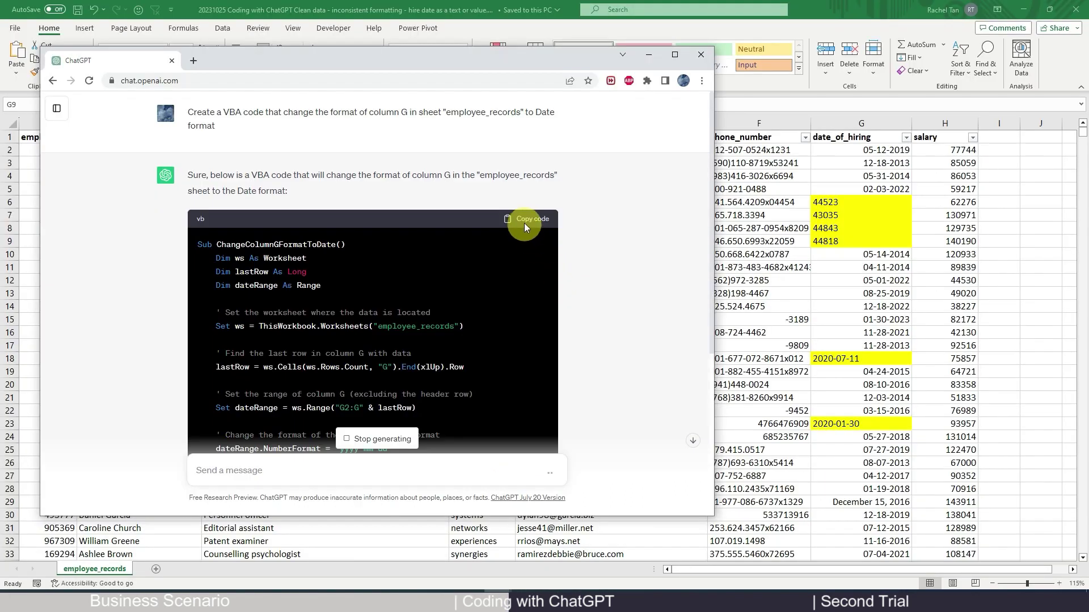
Step: Copy the generated ChangeColumnGFormatToDate code and return to Excel's Developer tools
left_click(525, 224)
key("alt+Tab")
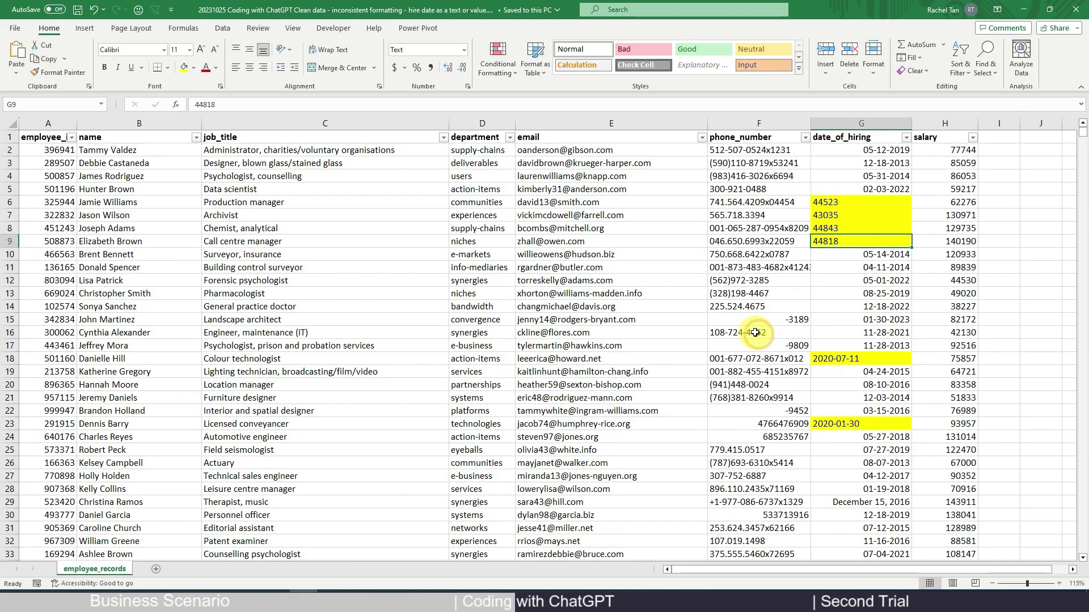
left_click(334, 28)
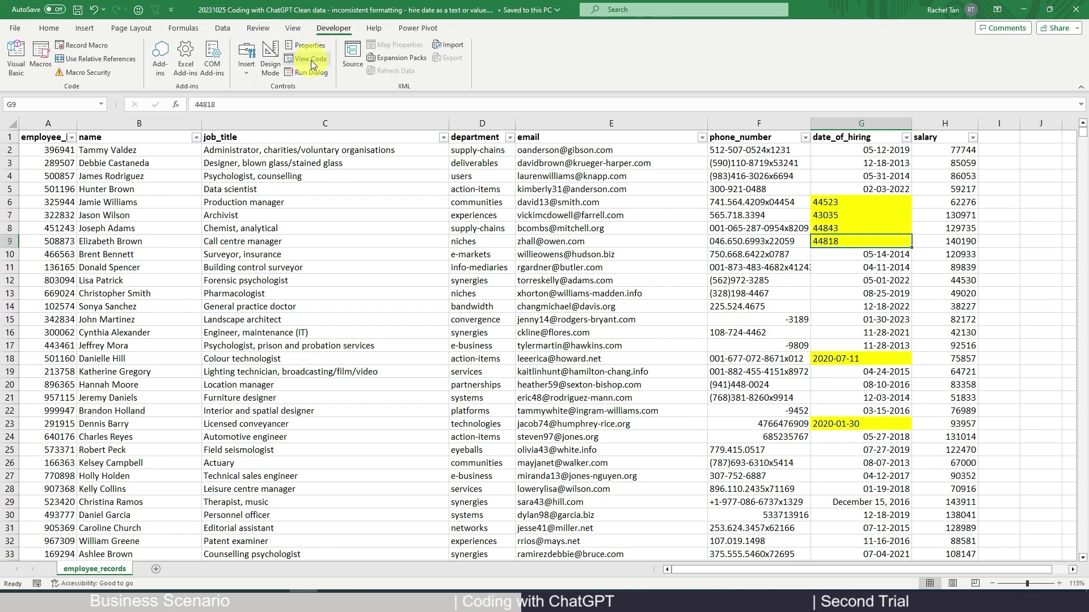
Step: Paste the ChangeColumnGFormatToDate macro into Sheet1's code window
left_click(310, 59)
key("ctrl+v")
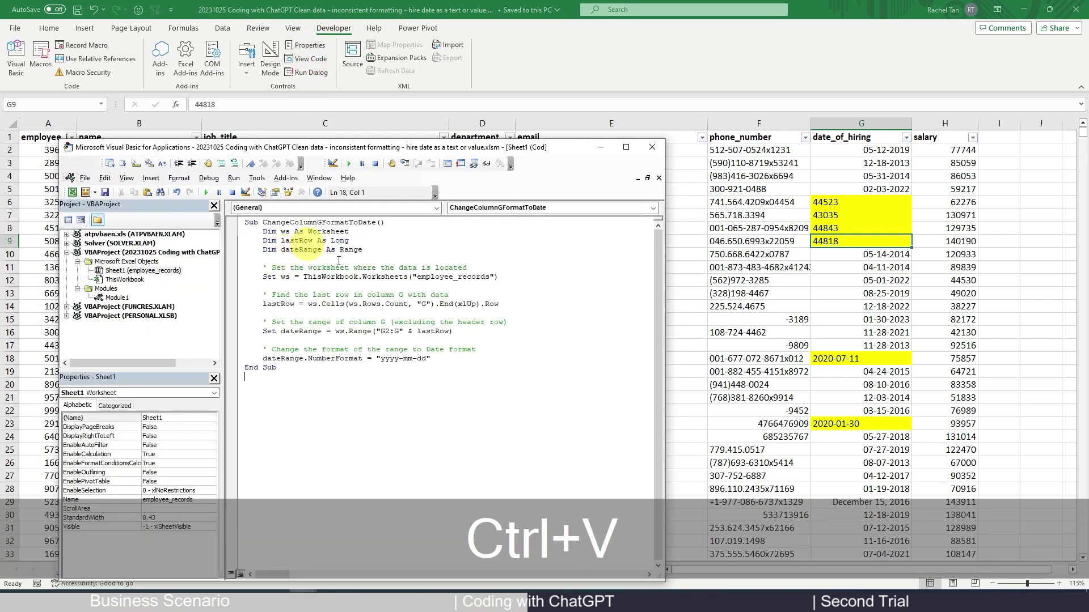
left_click_drag(352, 147, 413, 159)
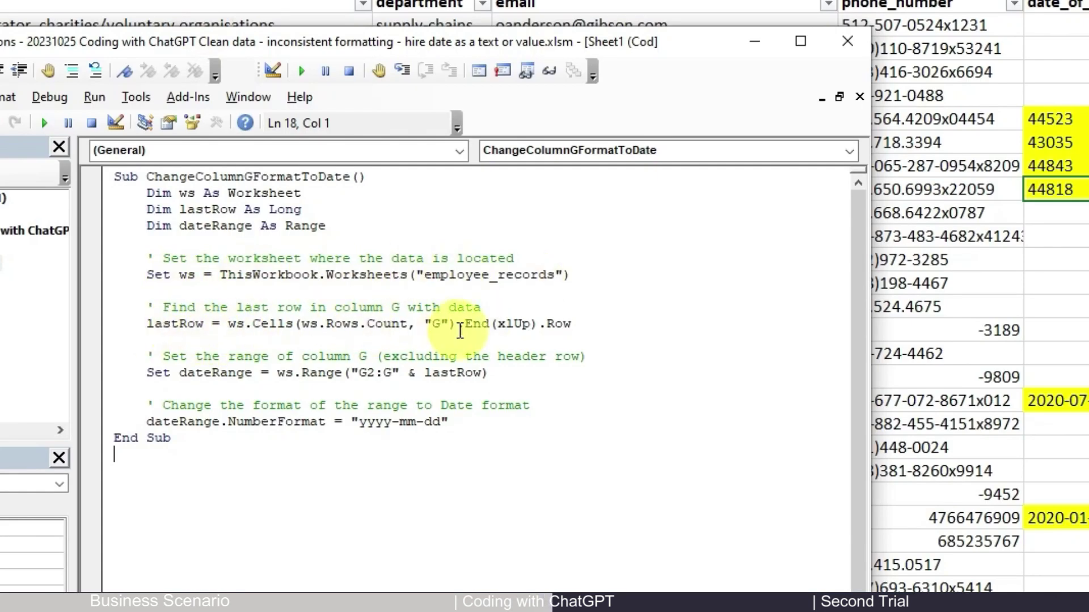
Step: Review column G hire dates in the worksheet, including G13, checking for blank cells
left_click(1054, 375)
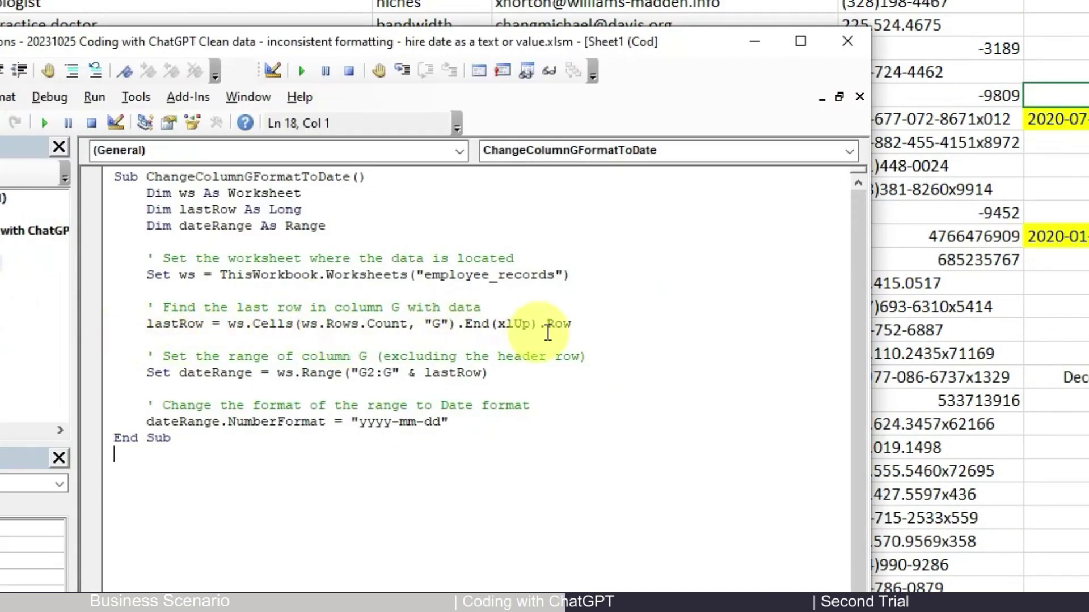
left_click(879, 319)
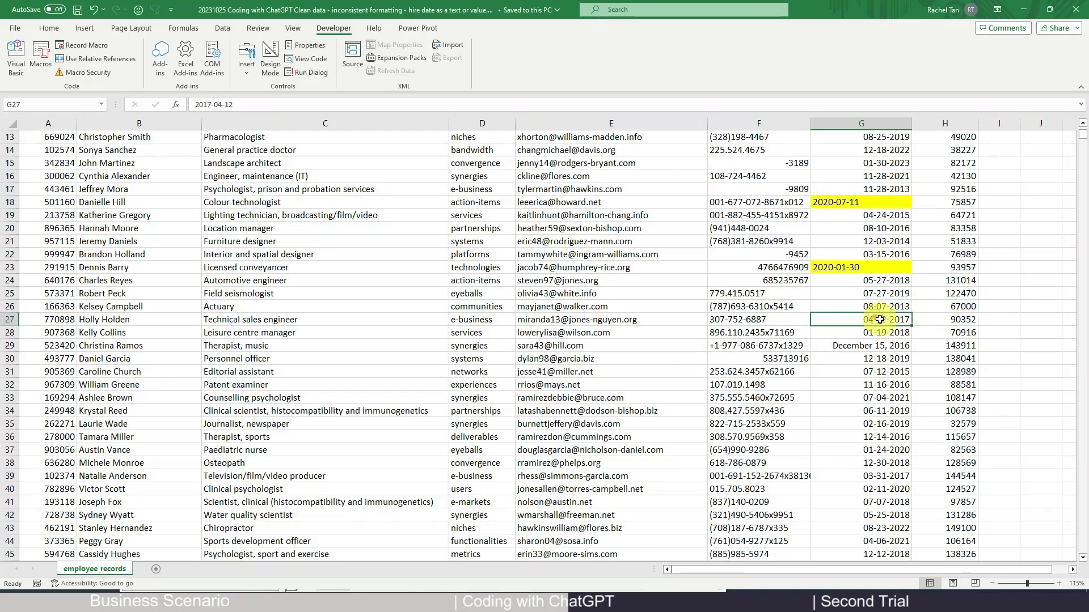
scroll(879, 320, "up", 4)
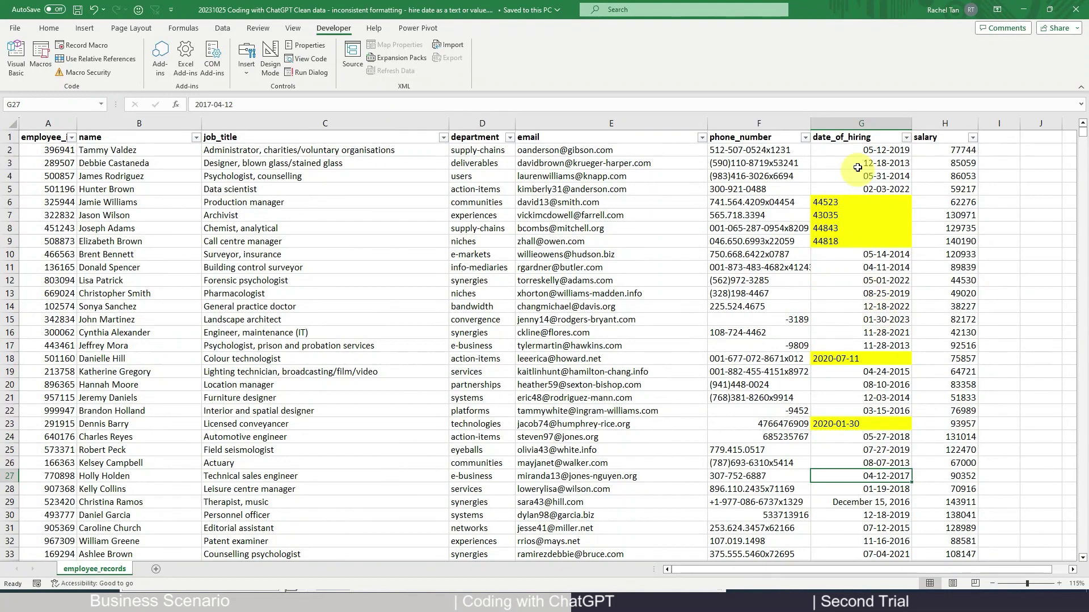
left_click(875, 150)
scroll(875, 150, "down", 20)
scroll(891, 367, "up", 12)
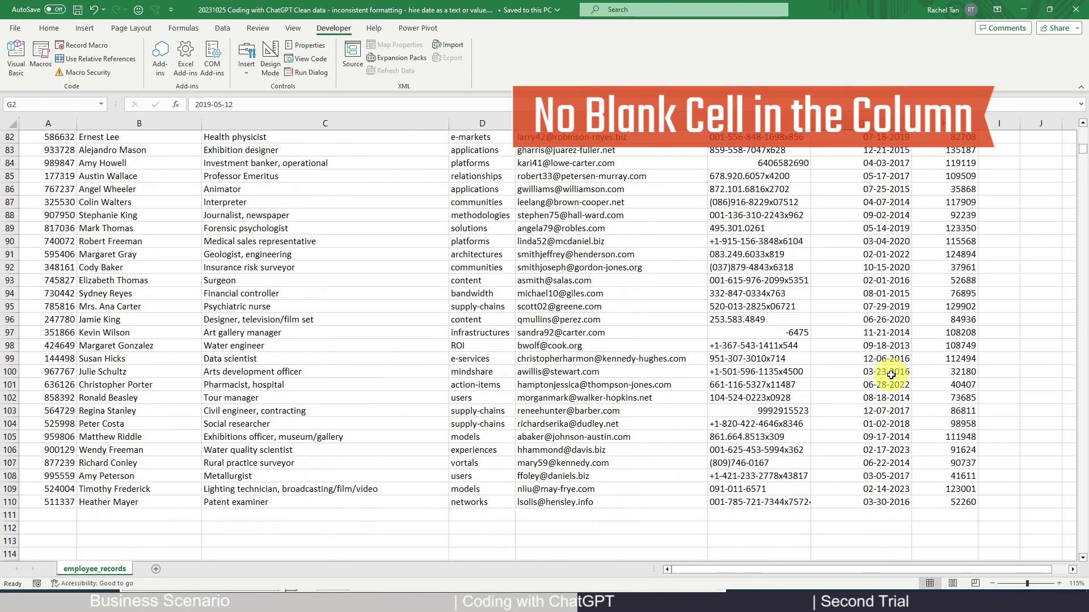
scroll(892, 367, "up", 9)
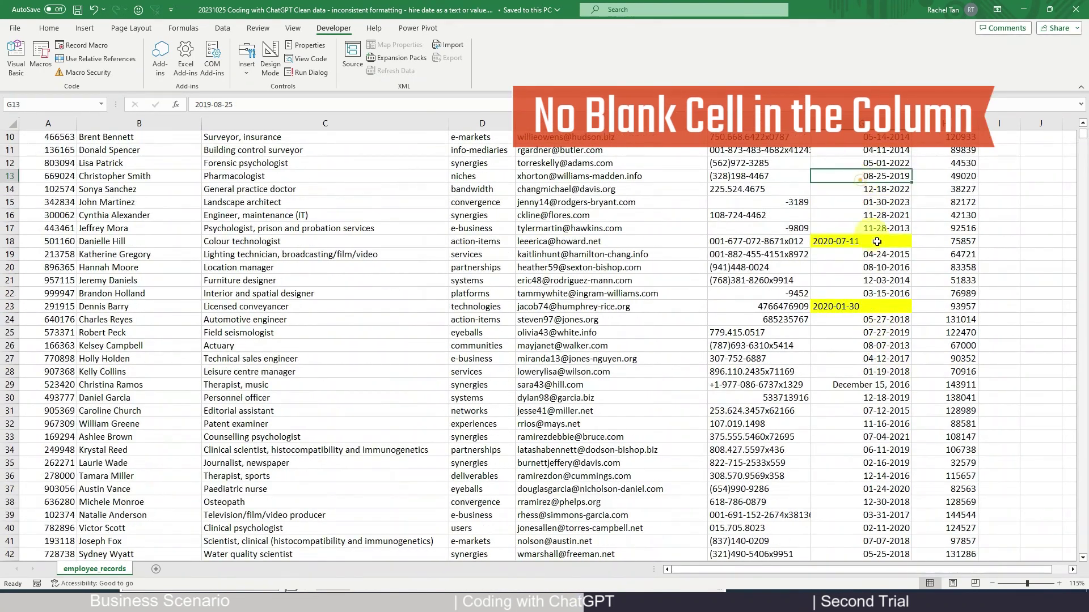
left_click(861, 293)
Step: Review the macro's last-row line, then run ChangeColumnGFormatToDate to reformat column G
key("alt+Tab")
left_click(382, 316)
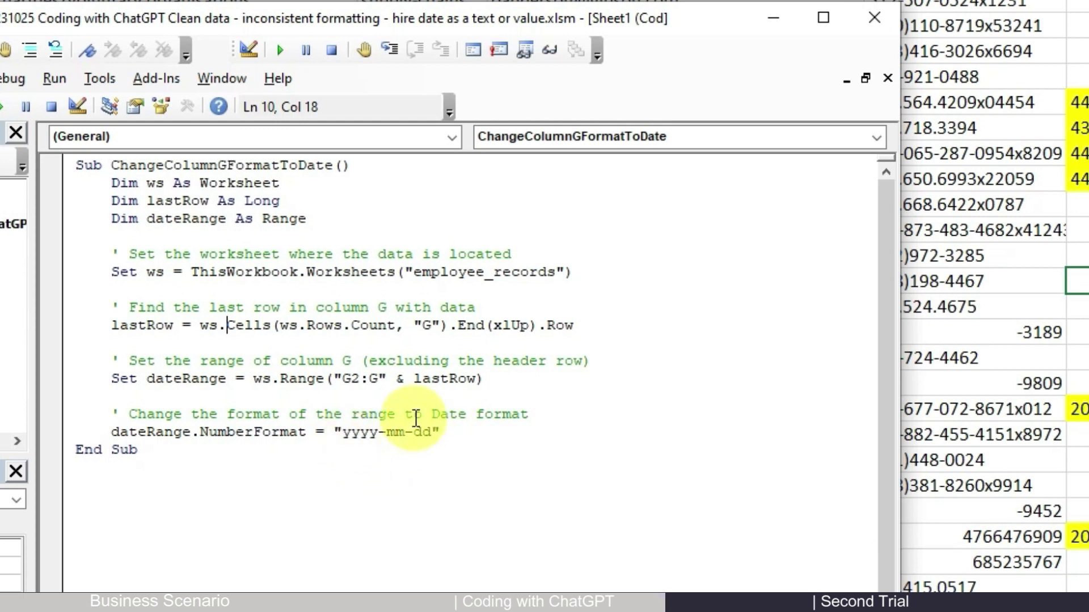
left_click(208, 340)
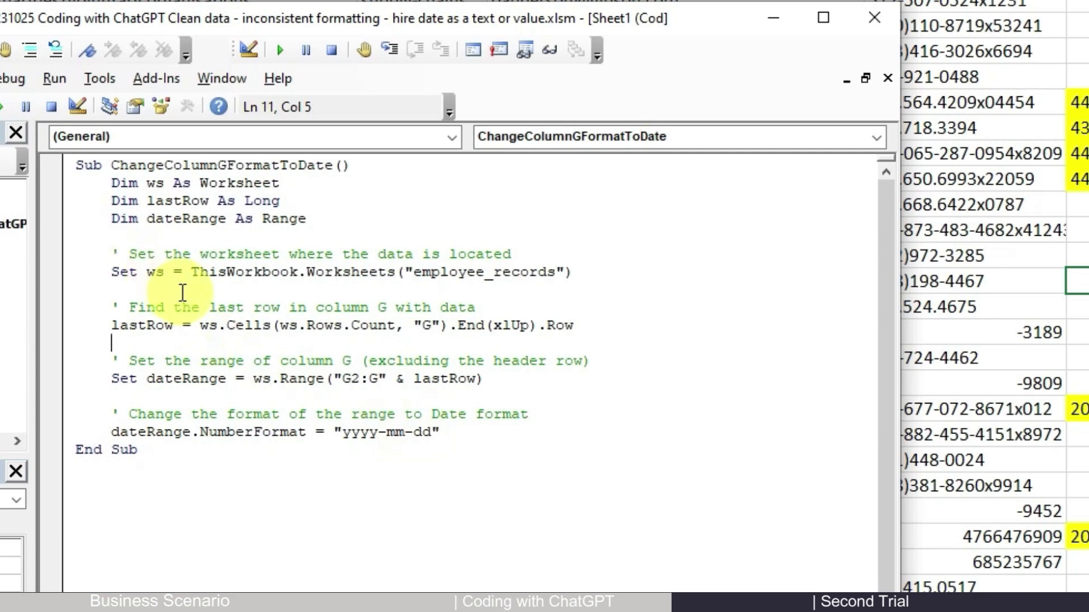
left_click(183, 291)
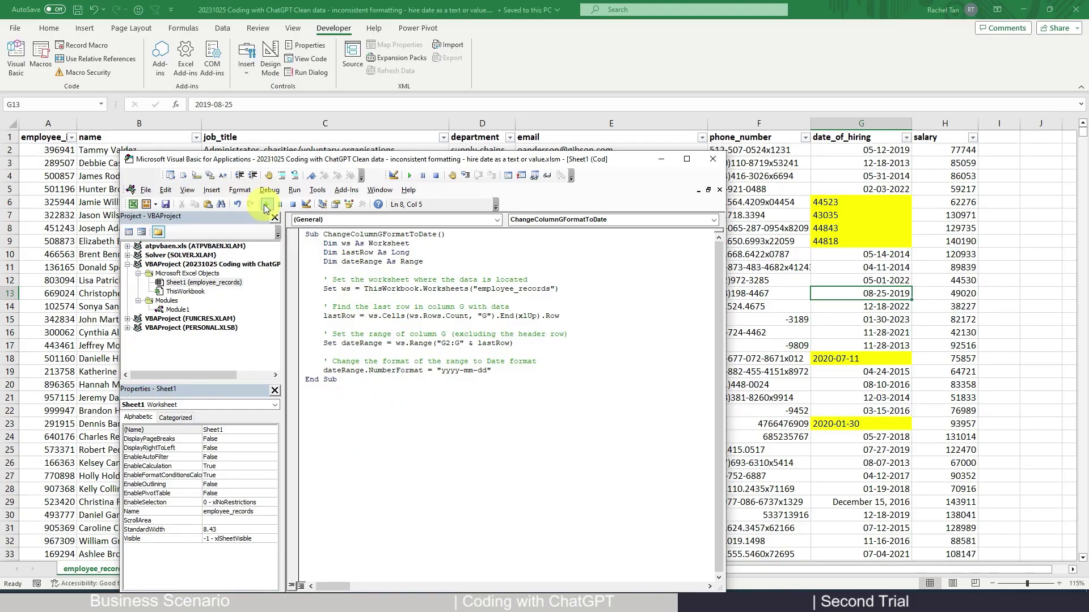
left_click(266, 205)
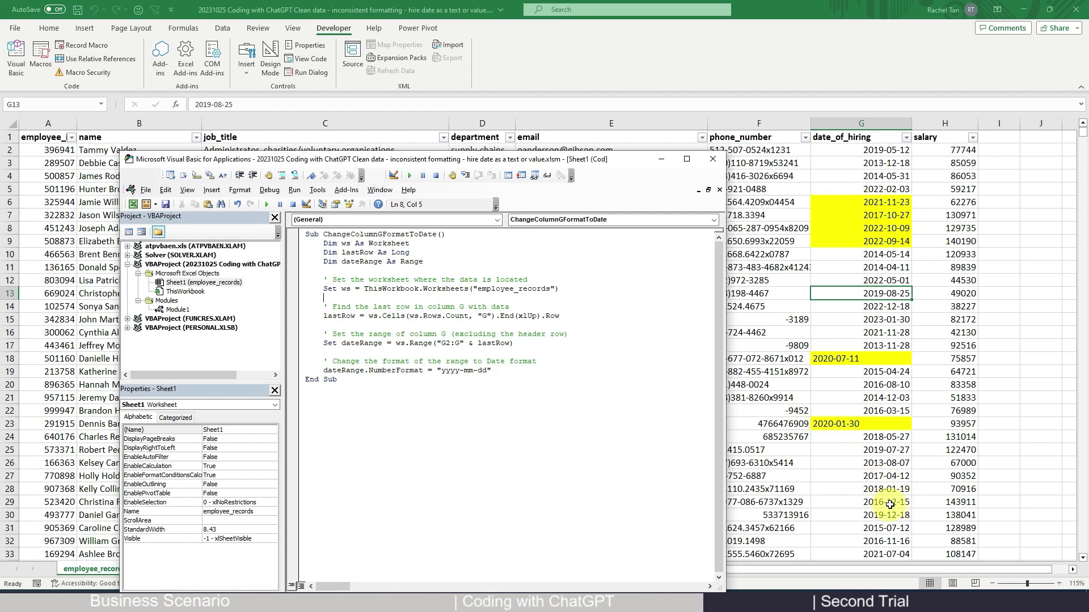
Step: Change the macro's NumberFormat to "mm-dd-yyyy", rerun it, and check G9 and G18
left_click(877, 236)
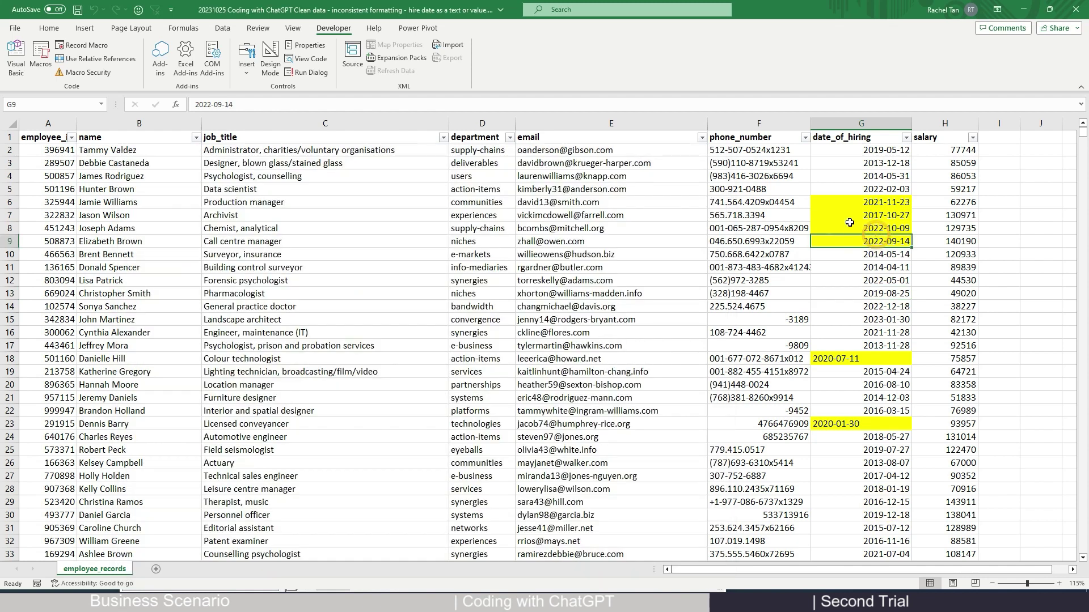
key("alt+Tab")
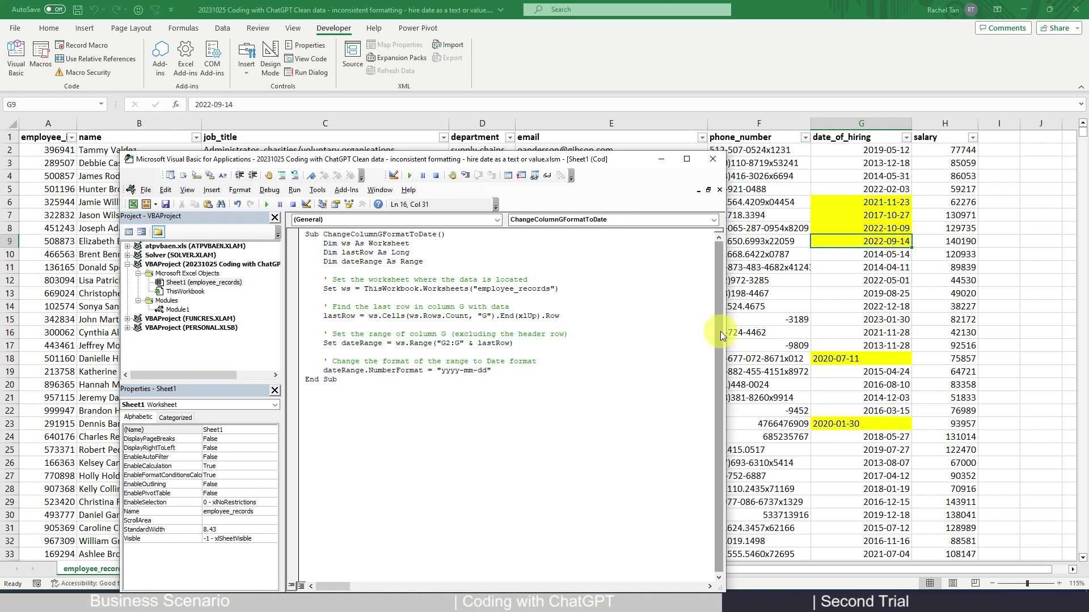
type("mm-dd")
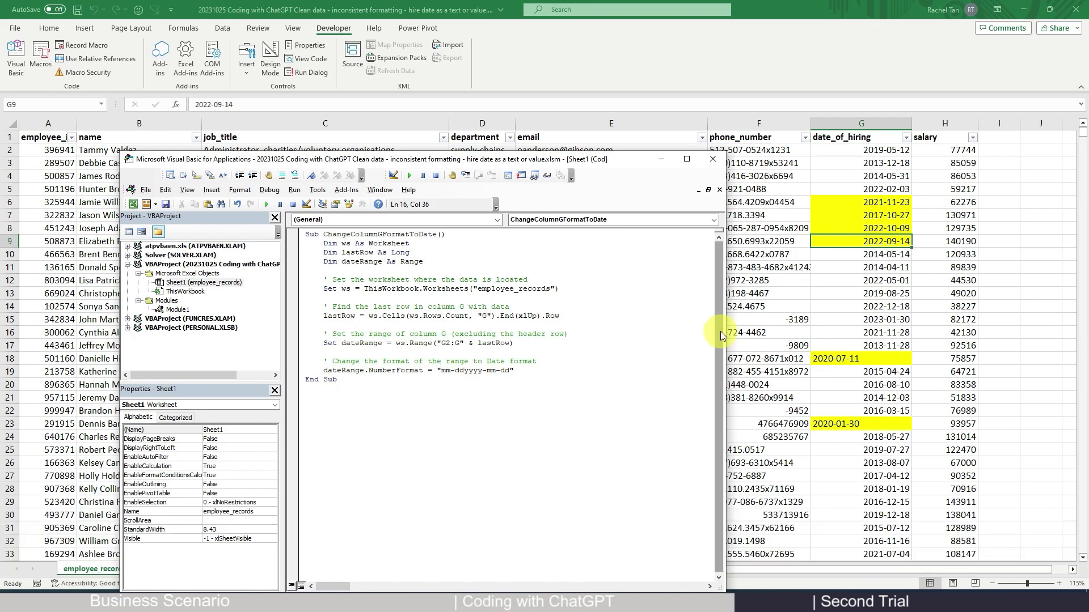
type("-")
key("Right")
key("Right")
key("Right")
key("Right")
key("shift+Right")
key("shift+Right")
key("shift+Right")
key("shift+Right")
key("shift+Right")
key("shift+Right")
key("Delete")
left_click(473, 361)
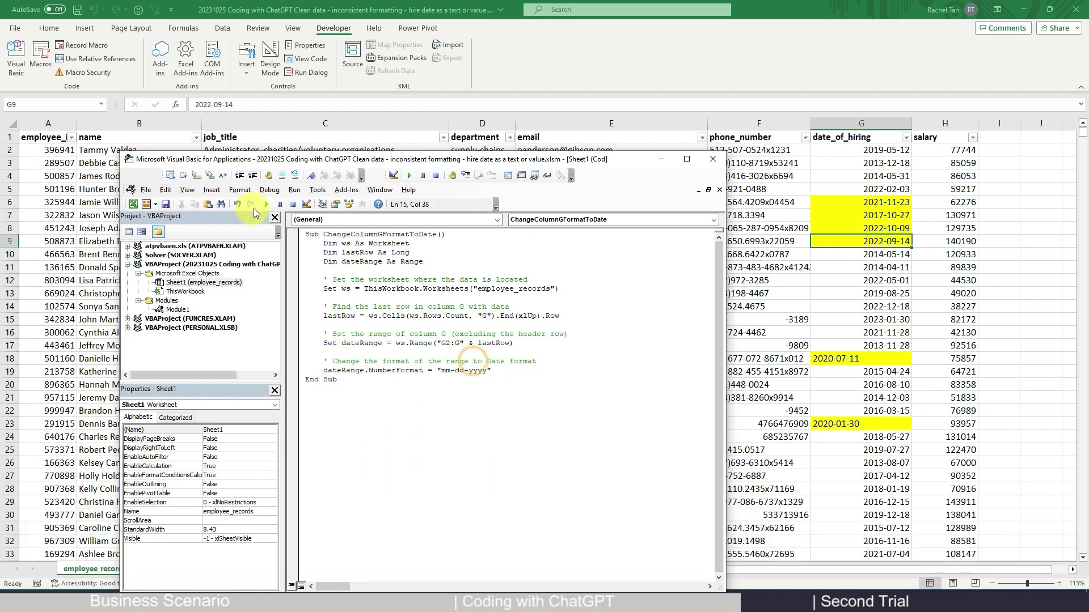
left_click(266, 204)
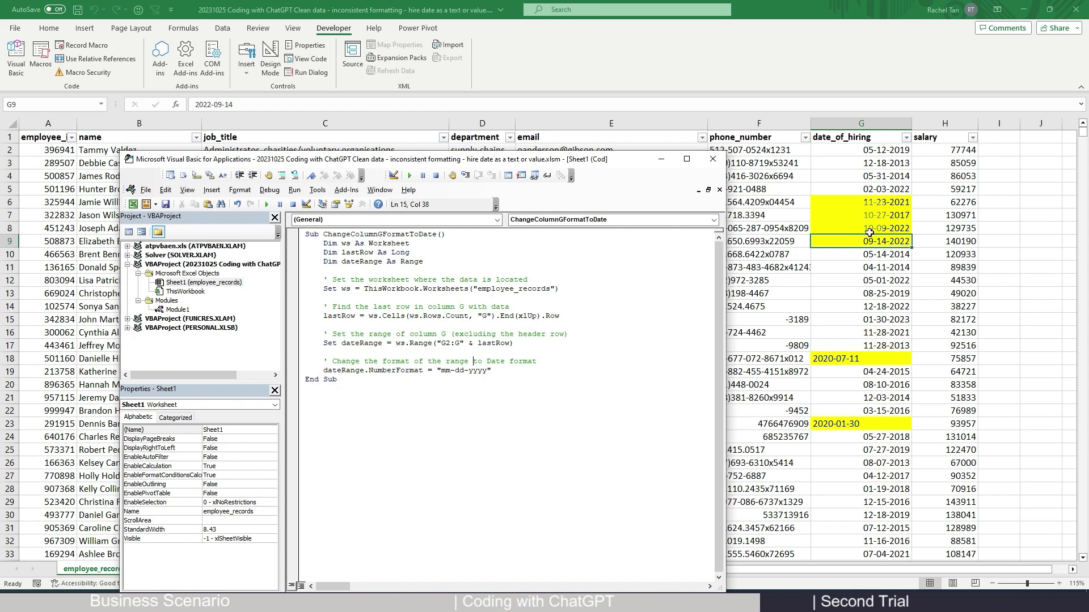
left_click(831, 358)
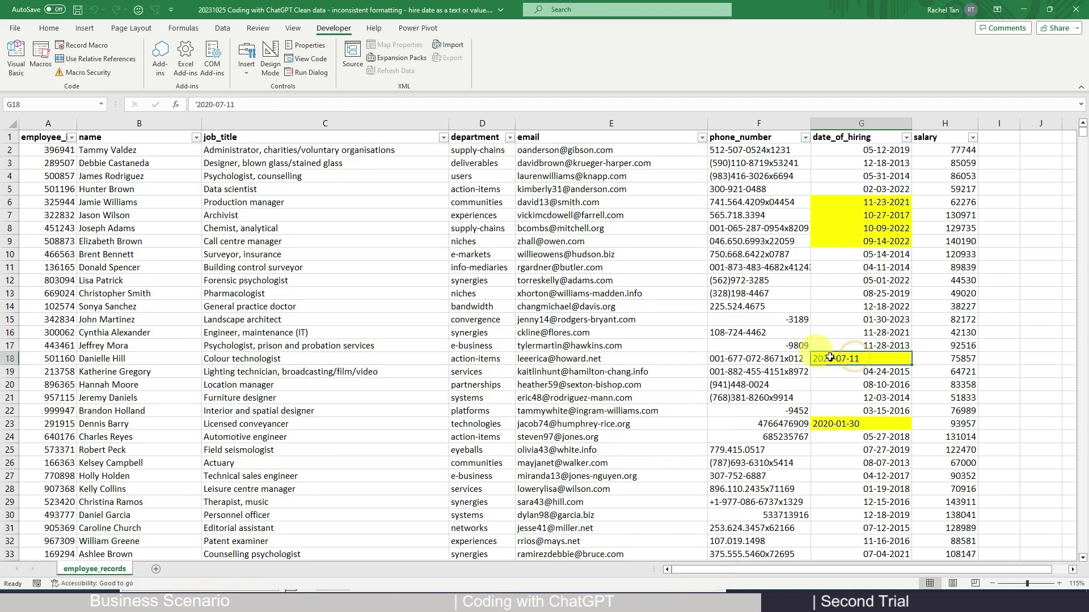
left_click(829, 422)
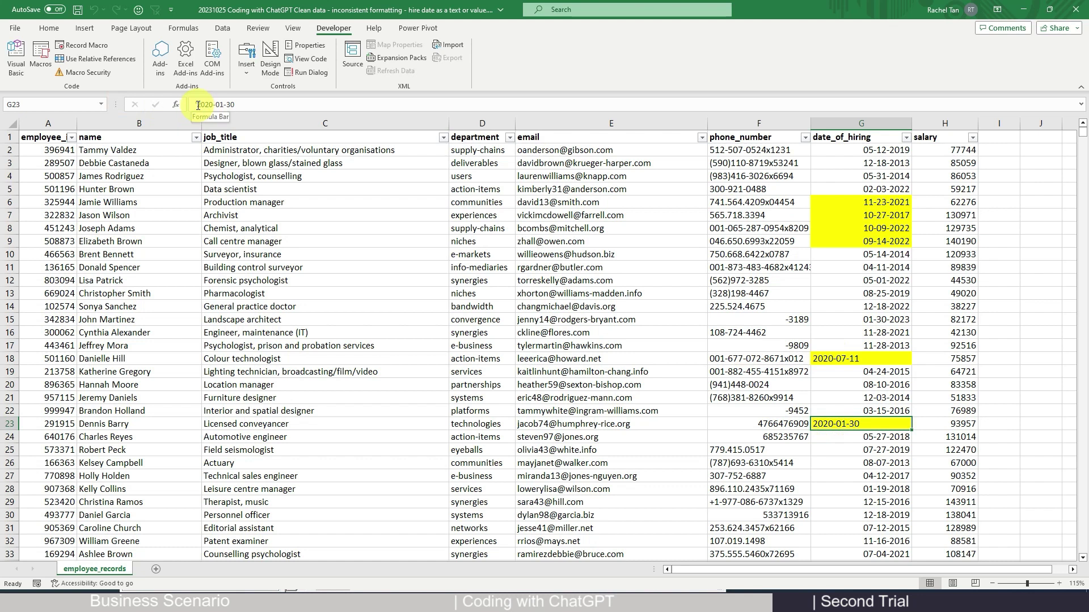
key("alt+Tab")
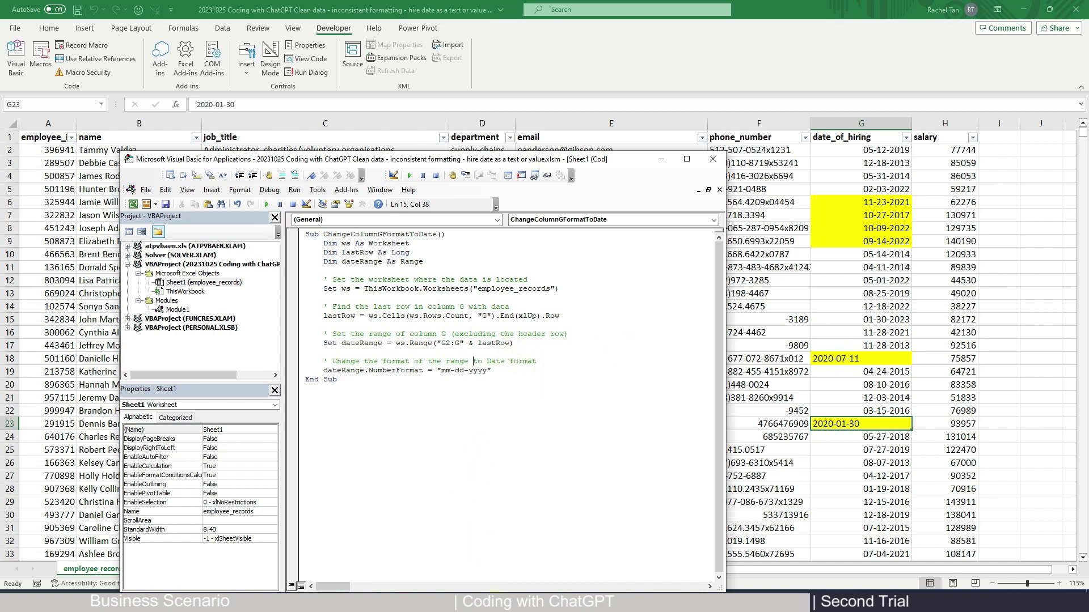
left_click(497, 602)
Step: Paste the apostrophe-removing date-format request into the ChatGPT conversation
left_click(411, 568)
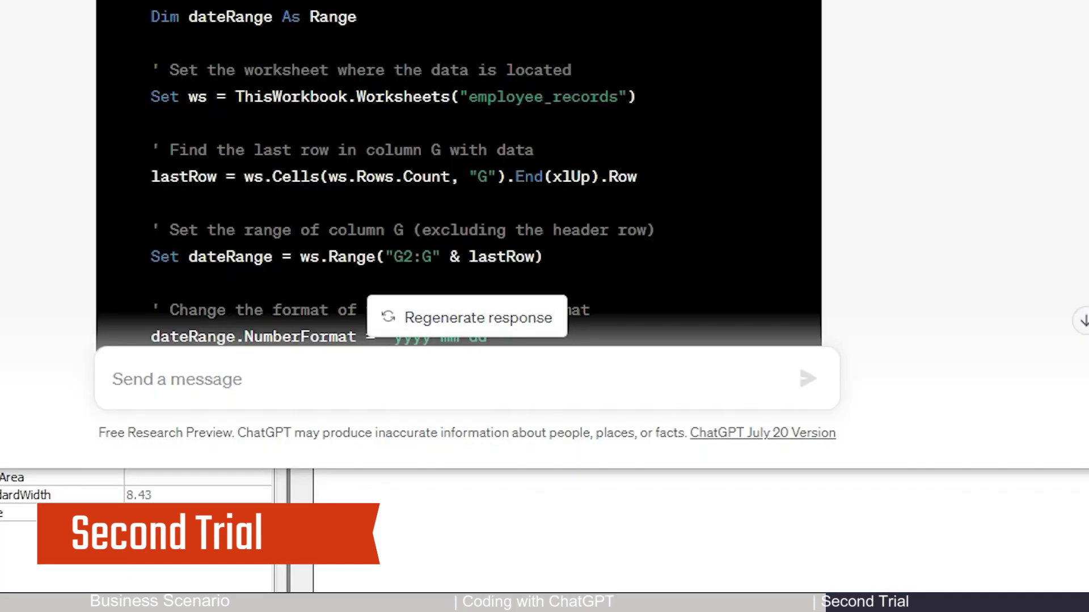
type("Create a VBA code that first remove ' from cell in column G, and then change the format of column G in sheet \"employee_records\" to Date format")
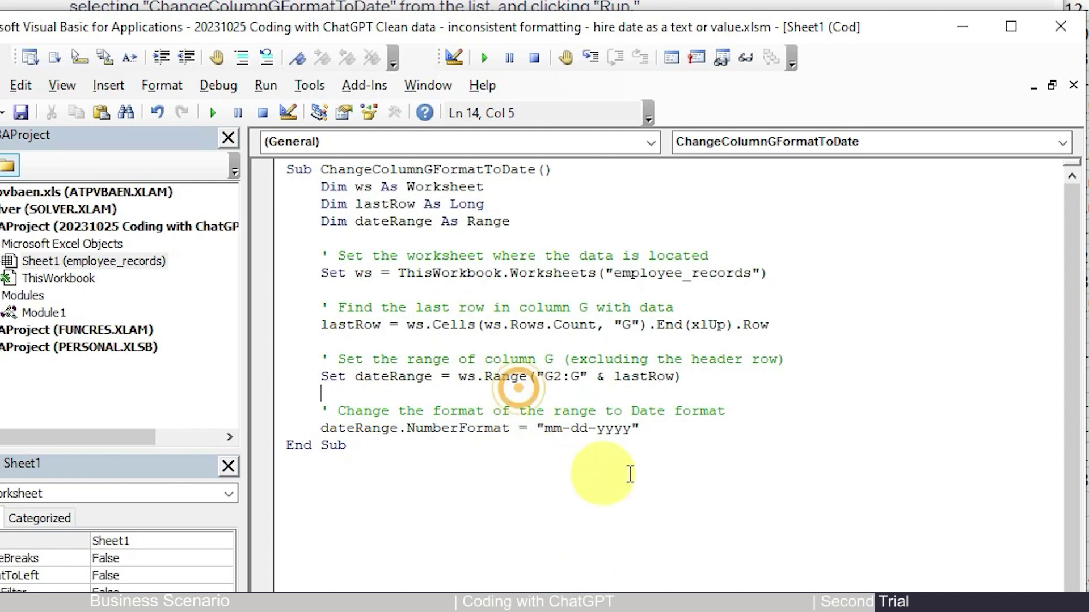
Step: Replace the old procedure with RemoveSingleQuoteAndChangeFormat, reviewing its yyyy-mm-dd format and apostrophe loop
left_click_drag(636, 533, 397, 335)
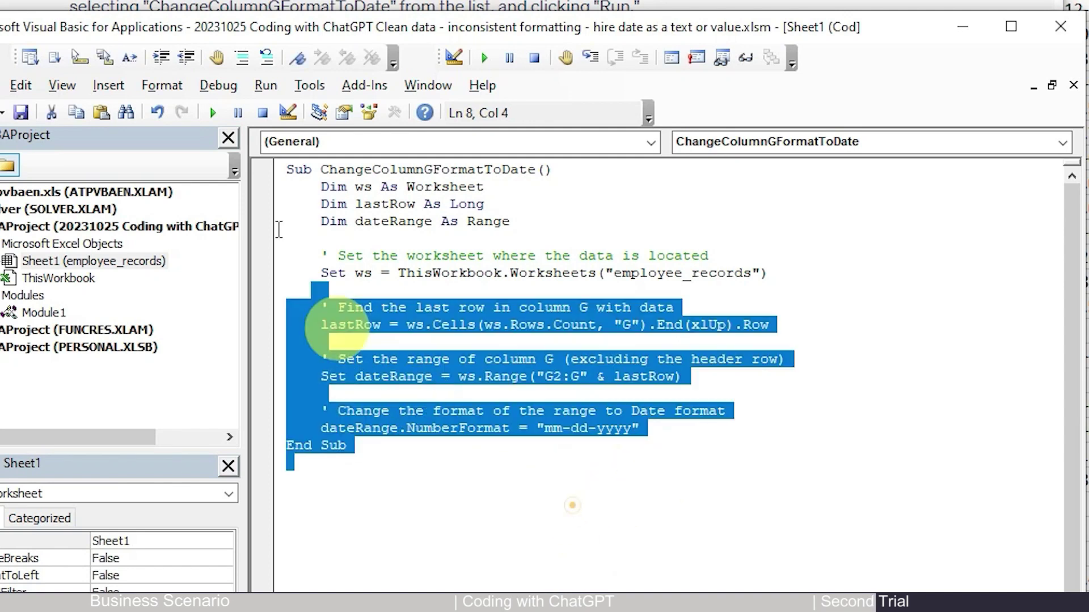
key("ctrl+a")
type("Sub RemoveSingleQuoteAndChangeFormat()     Dim ws As Worksheet     Dim lastRow As Long     Dim dateRange As Range     Dim cell As Range      ' Set the worksheet where the data is located     Set ws = ThisWorkbook.Worksheets(\"employee_records\")      ' Find the last row in column G with data     lastRow = ws.Cells(ws.Rows.Count, \"G\").End(xlUp).Row      ' Set the range of column G (excluding the header row)     Set dateRange = ws.Range(\"G2:G\" & lastRow)      ' Loop through each cell in the range and remove the single quote     For Each cell In dateRange         cell.Value = Replace(cell.Value, \"'\", \"\")     Next cell      ' Change the format of the range to Date format     dateRange.NumberFormat = \"yyyy-mm-dd\" End Sub")
left_click(467, 376)
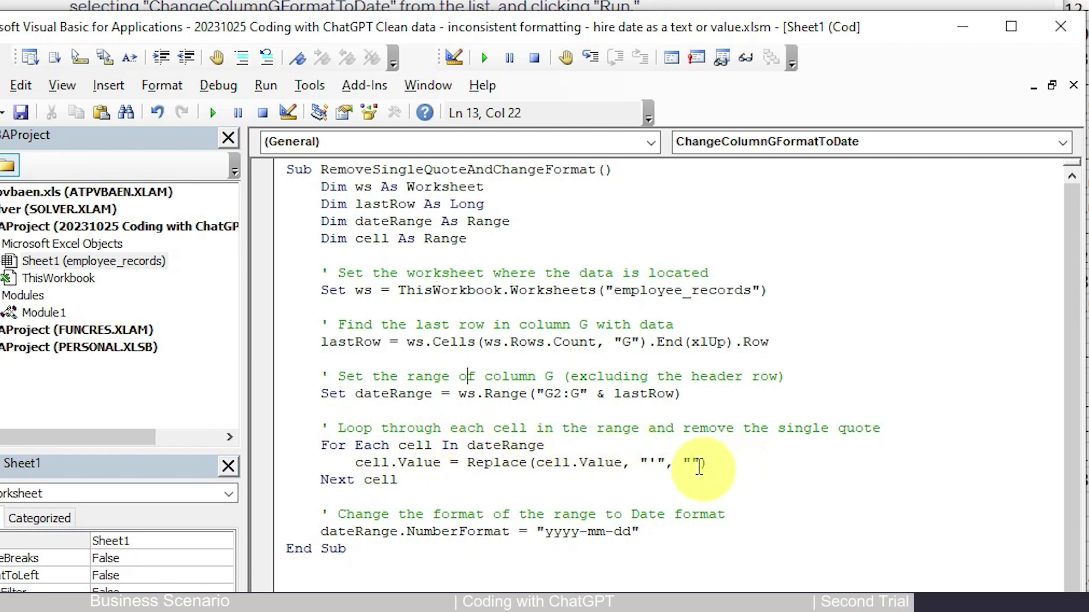
left_click(605, 531)
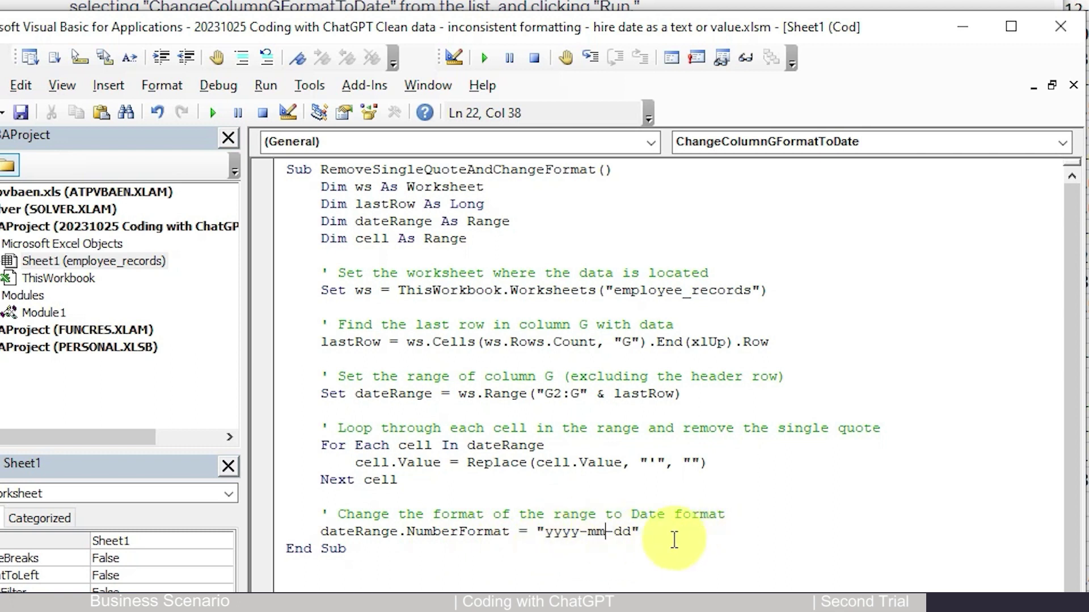
left_click(563, 447)
left_click(476, 324)
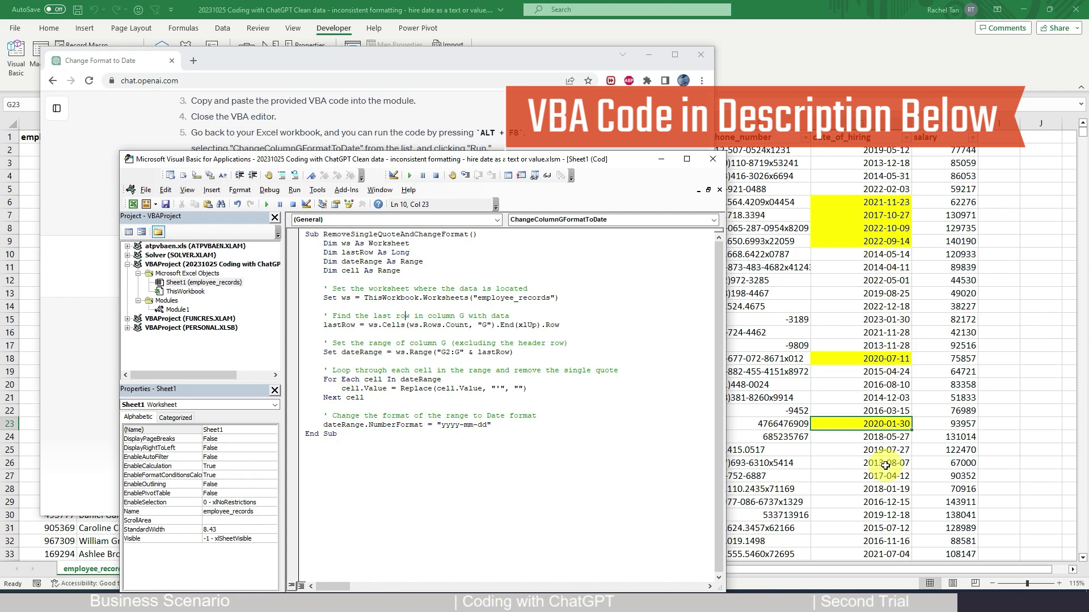
scroll(878, 515, "down", 3)
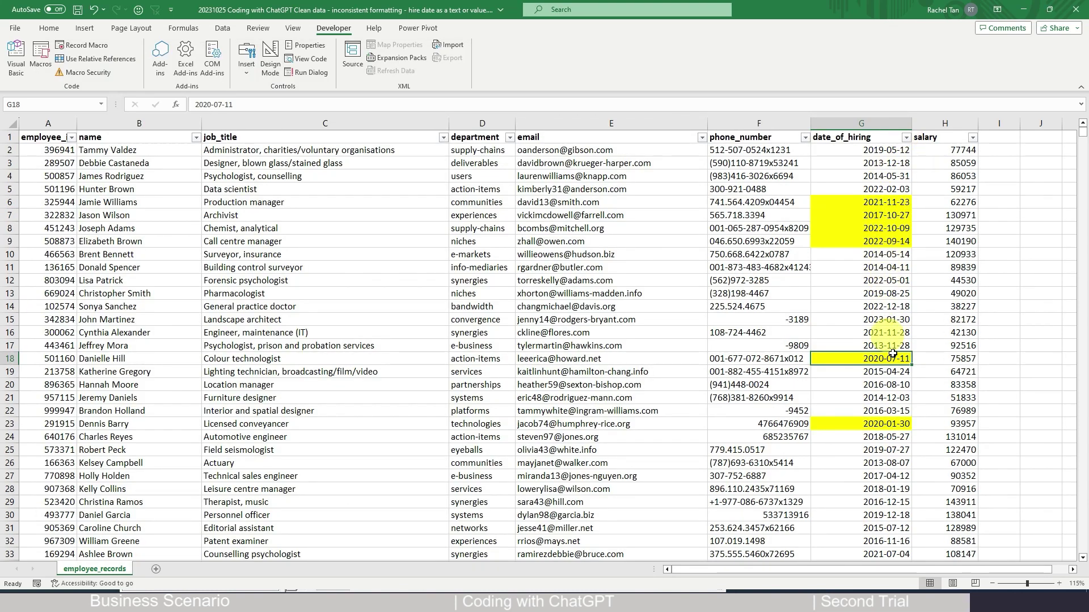
left_click(906, 137)
left_click(793, 276)
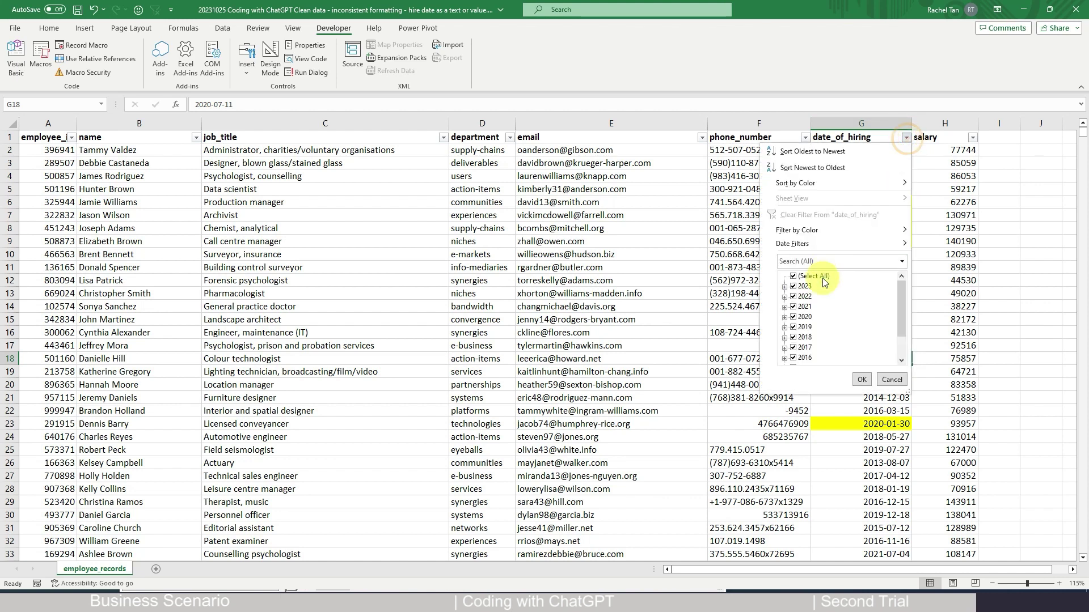
left_click(794, 317)
left_click(862, 379)
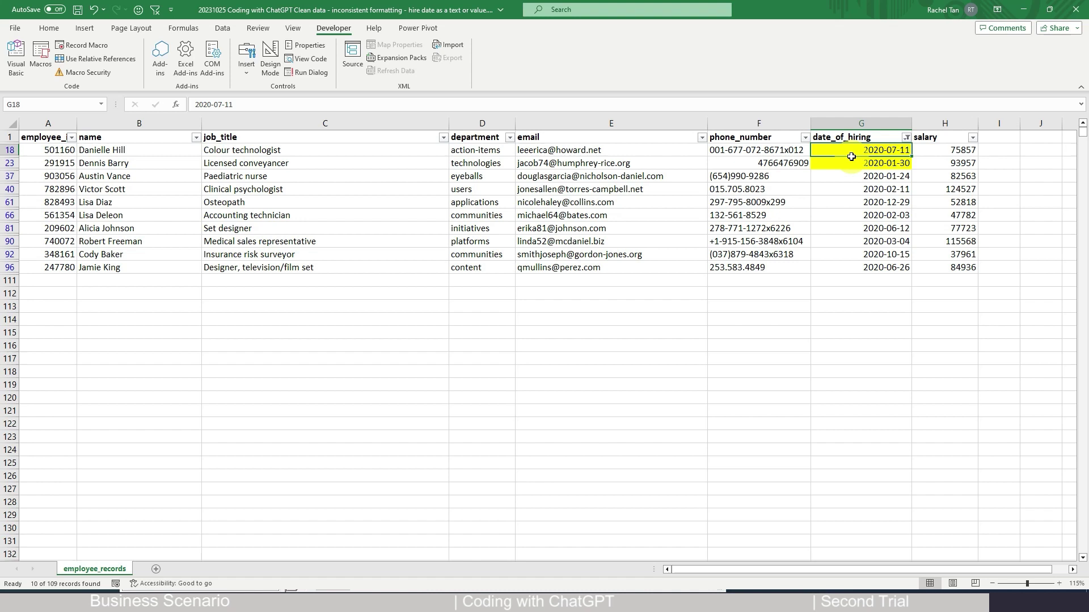
left_click(906, 138)
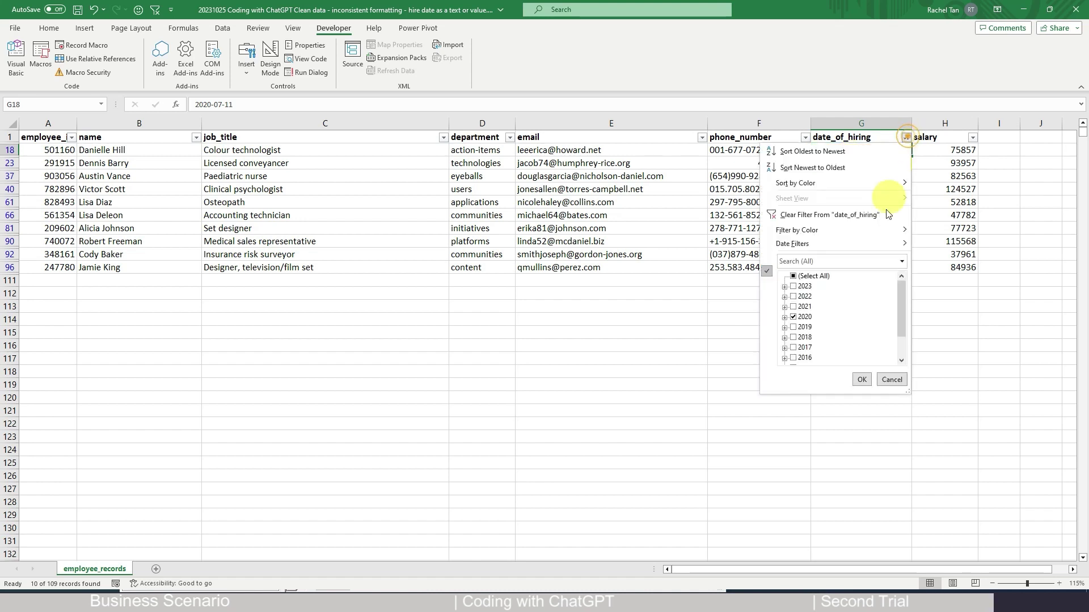
left_click(852, 215)
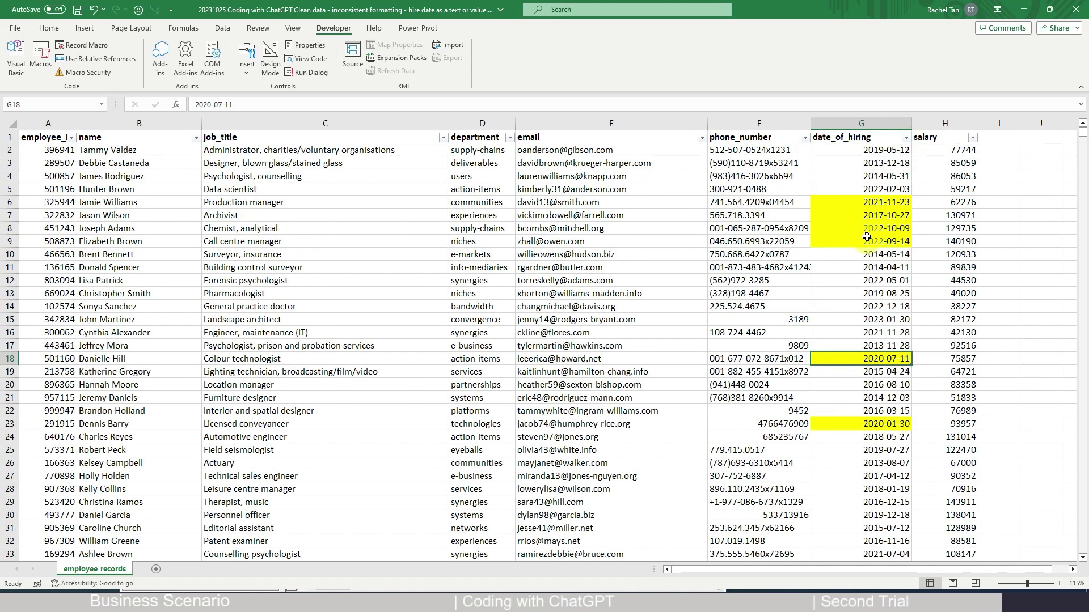